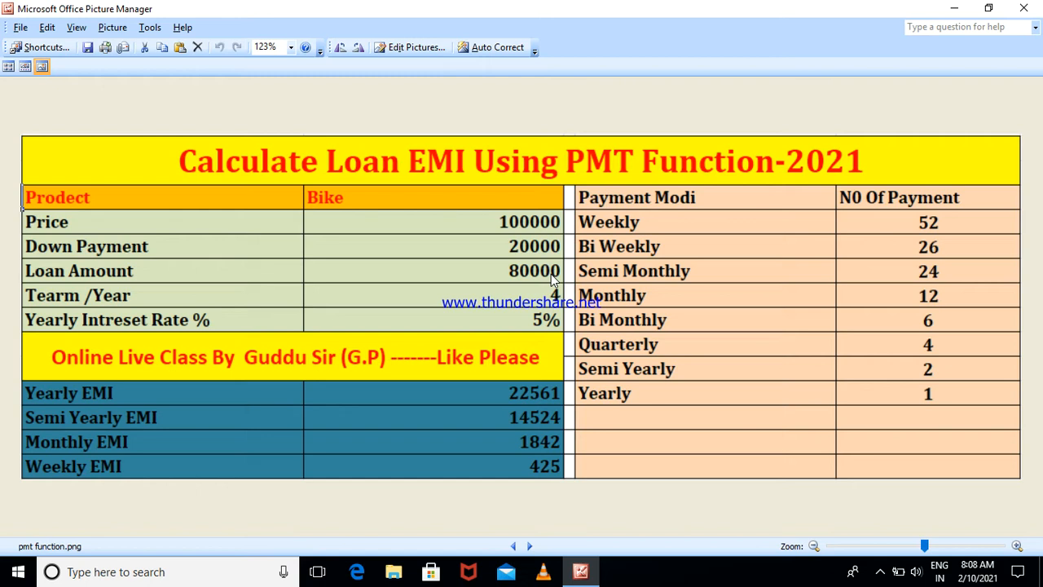
# - Launch Epic Pen and move its toolbar clear of the loan table
pyautogui.click(106, 572)
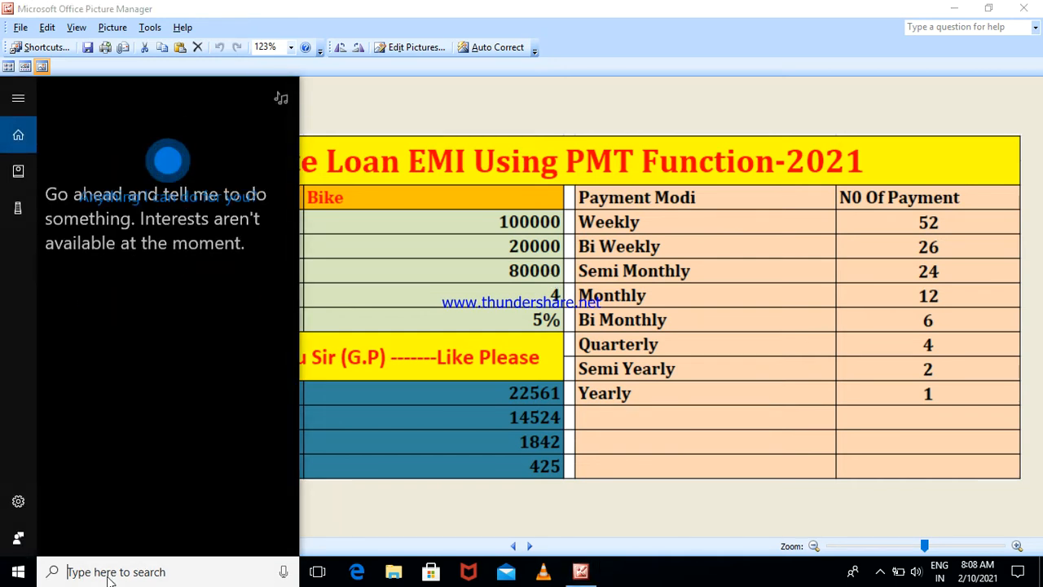
pyautogui.write('pen')
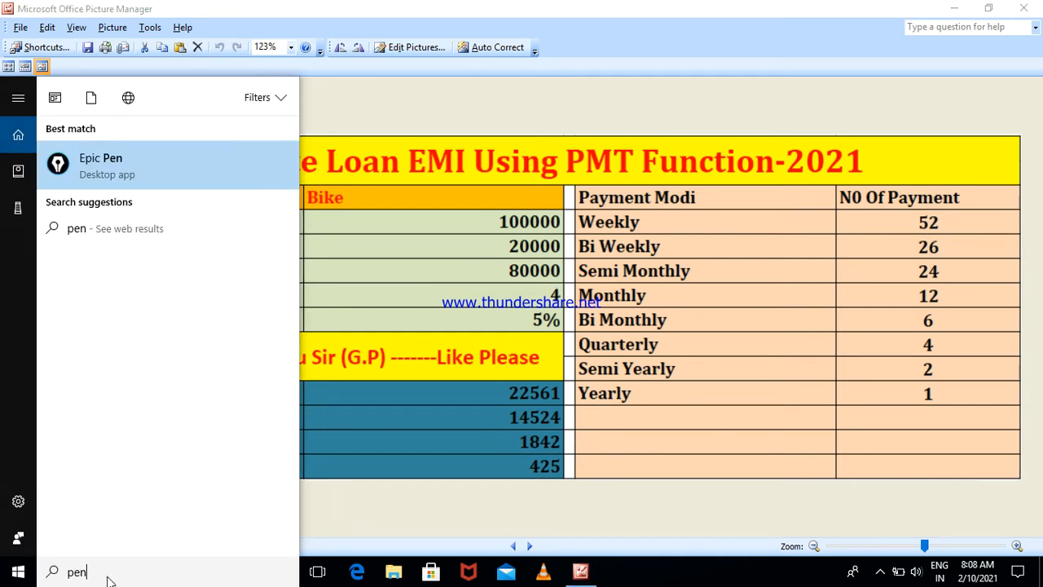
pyautogui.press('Return')
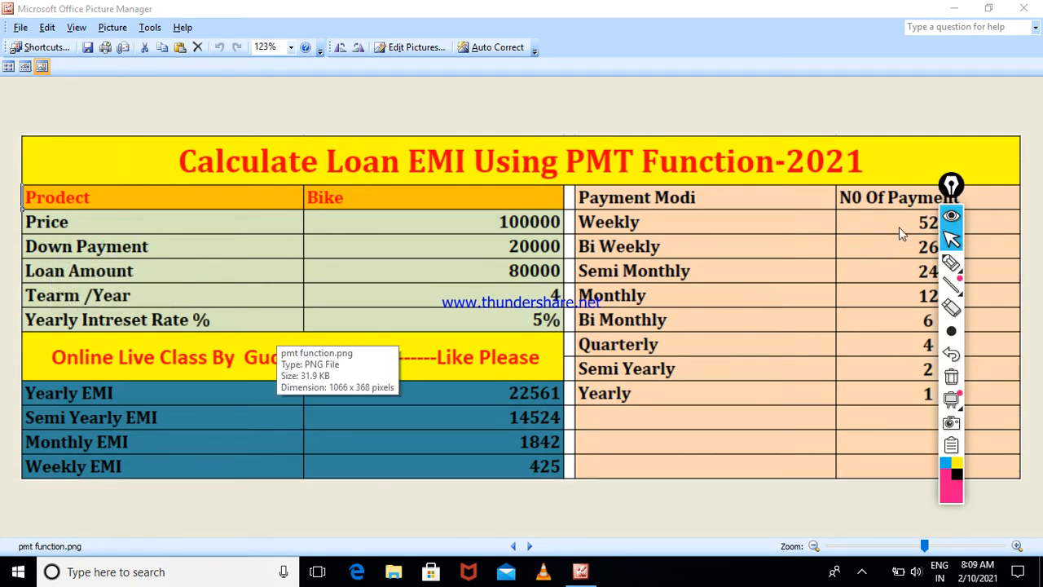
pyautogui.moveTo(951, 185); pyautogui.dragTo(1026, 173)
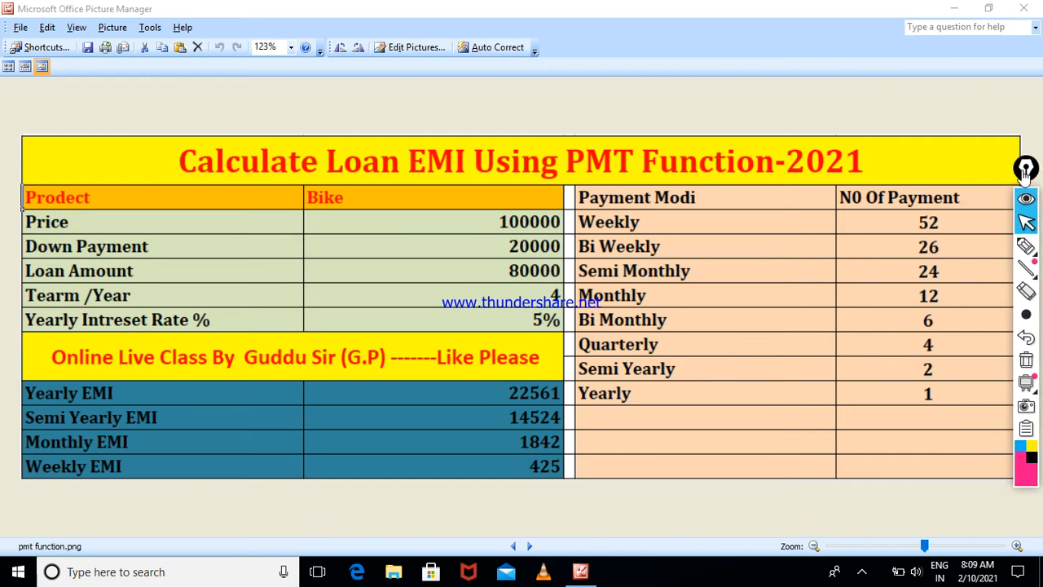
# - Draw a trial tick beside the down payment, set the pen to its thinnest size, and clear the mark
pyautogui.click(1026, 246)
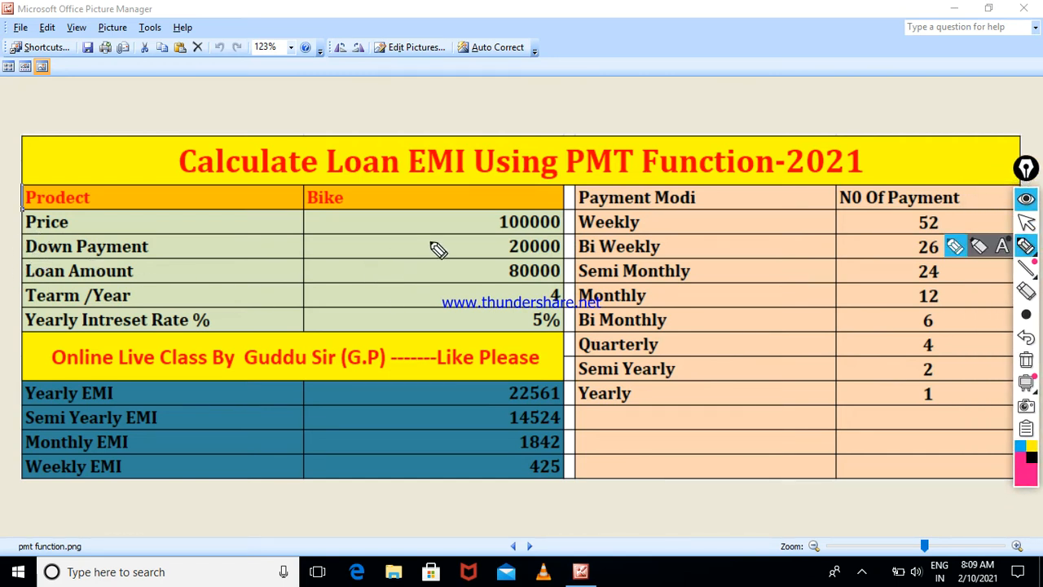
pyautogui.moveTo(426, 244); pyautogui.dragTo(459, 238)
pyautogui.moveTo(1025, 316)
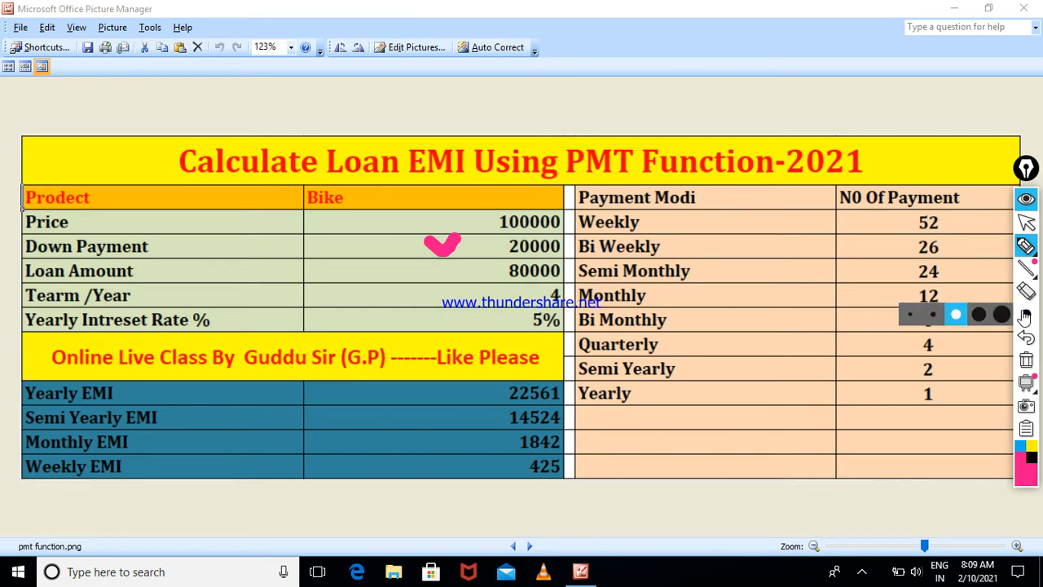
pyautogui.click(910, 314)
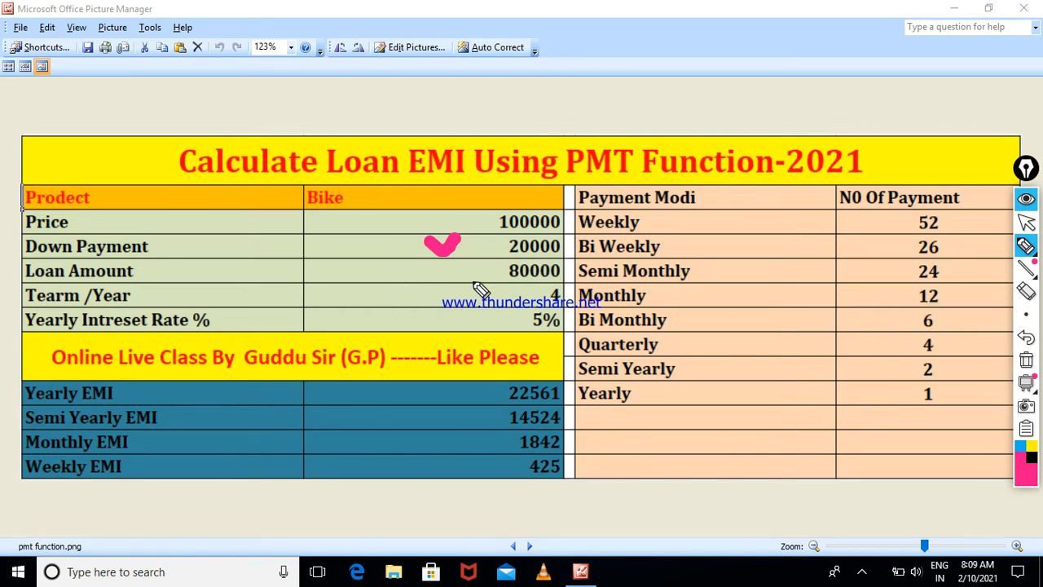
pyautogui.click(1026, 359)
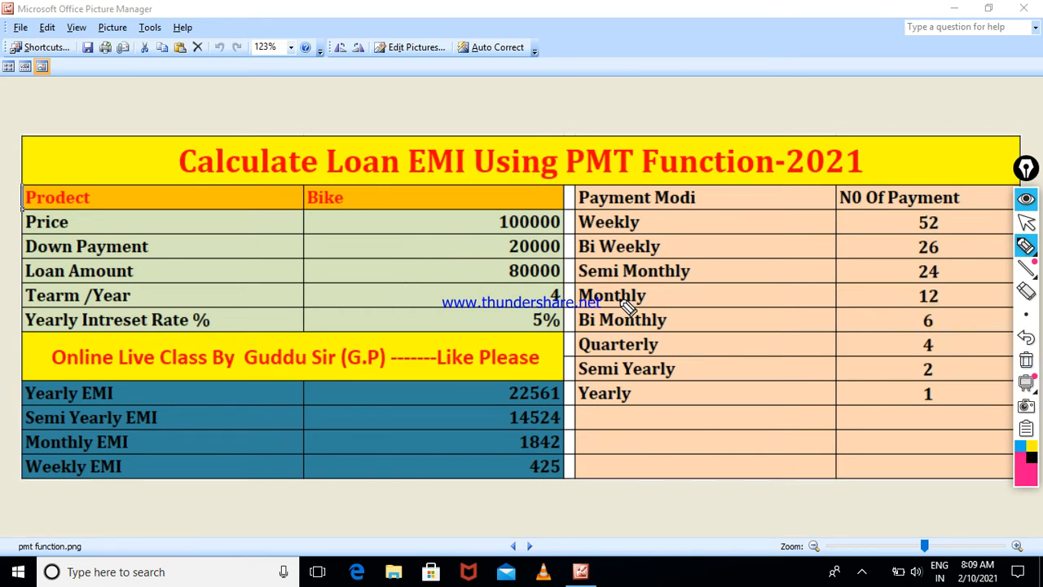
# - Draw pen ticks beside the down payment, loan amount and term values in the picture
pyautogui.moveTo(423, 243)
pyautogui.mouseDown()
pyautogui.moveTo(448, 258)
pyautogui.moveTo(479, 232)
pyautogui.mouseUp()
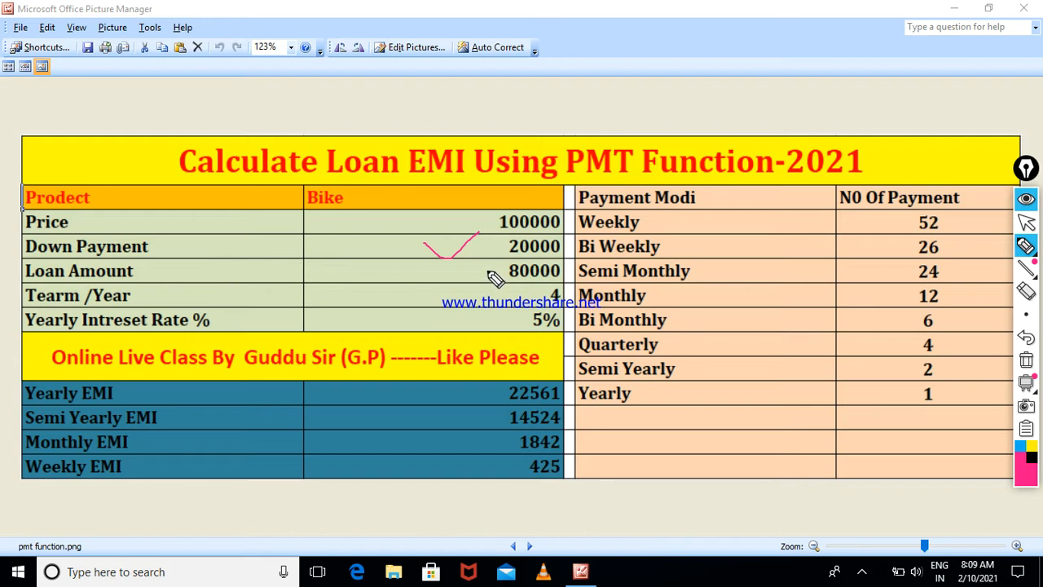
pyautogui.moveTo(438, 263); pyautogui.dragTo(478, 258)
pyautogui.moveTo(482, 269); pyautogui.dragTo(502, 265)
pyautogui.moveTo(463, 288)
pyautogui.mouseDown()
pyautogui.moveTo(481, 298)
pyautogui.moveTo(500, 285)
pyautogui.mouseUp()
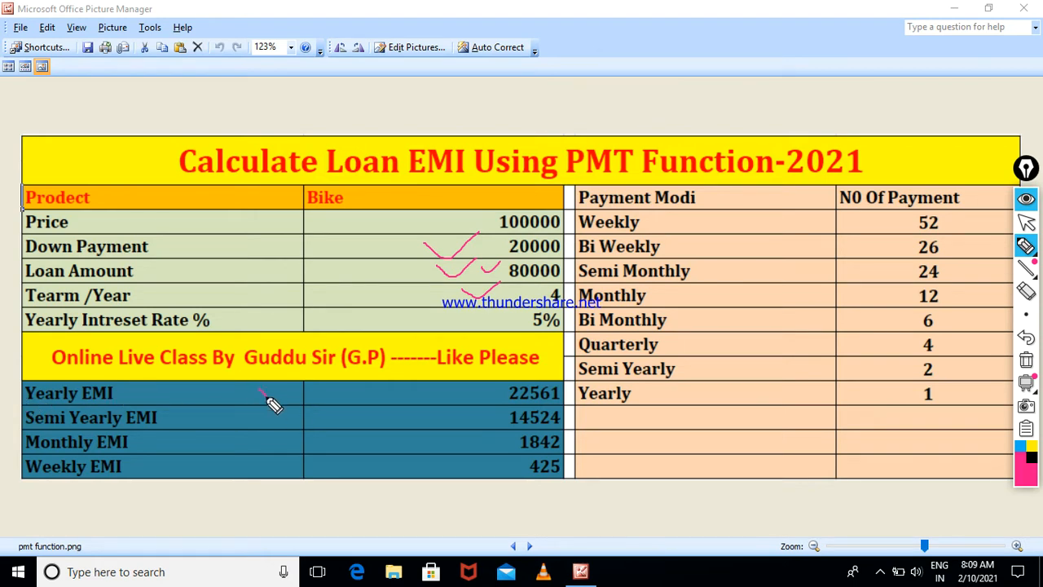
# - Draw pen ticks in the yearly, semi-yearly, monthly and weekly EMI rows, and clear all marks
pyautogui.moveTo(263, 395); pyautogui.dragTo(292, 385)
pyautogui.moveTo(490, 417); pyautogui.dragTo(505, 397)
pyautogui.moveTo(466, 437); pyautogui.dragTo(499, 431)
pyautogui.moveTo(464, 464)
pyautogui.mouseDown()
pyautogui.moveTo(484, 472)
pyautogui.moveTo(497, 455)
pyautogui.mouseUp()
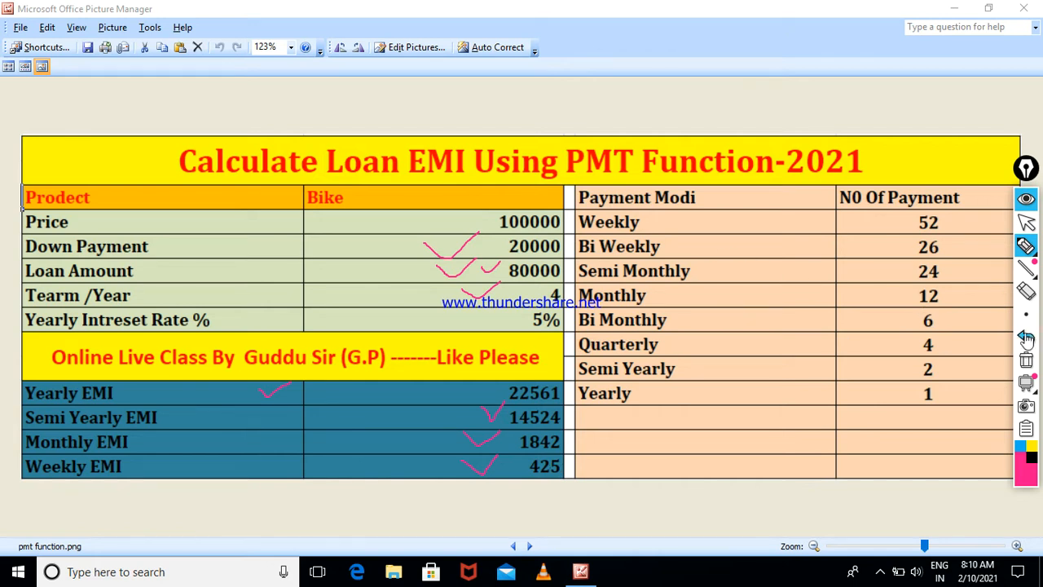
pyautogui.click(1027, 364)
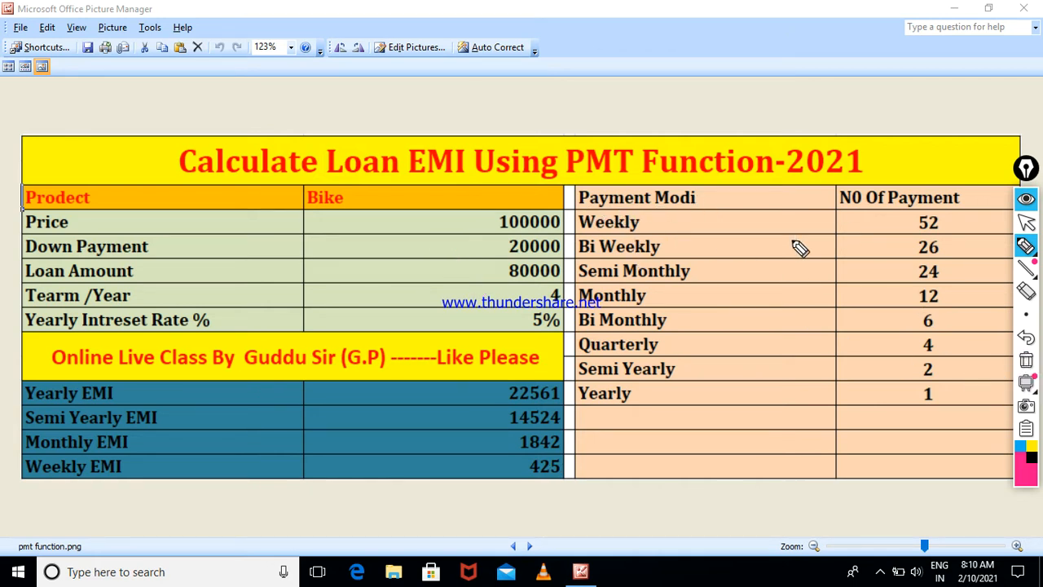
# - Mark the payment mode heading, every number of payments from Weekly to Yearly and the table title with the pen, and clear all marks
pyautogui.moveTo(696, 191); pyautogui.dragTo(695, 202)
pyautogui.moveTo(854, 216); pyautogui.dragTo(892, 215)
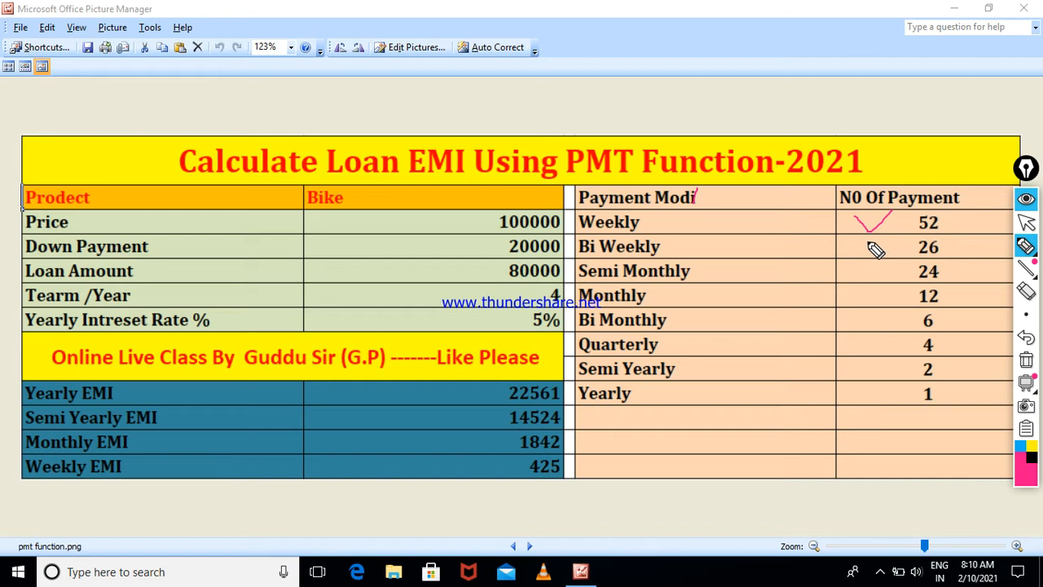
pyautogui.moveTo(869, 239)
pyautogui.mouseDown()
pyautogui.moveTo(880, 253)
pyautogui.moveTo(898, 233)
pyautogui.mouseUp()
pyautogui.moveTo(866, 269)
pyautogui.mouseDown()
pyautogui.moveTo(878, 275)
pyautogui.moveTo(899, 258)
pyautogui.mouseUp()
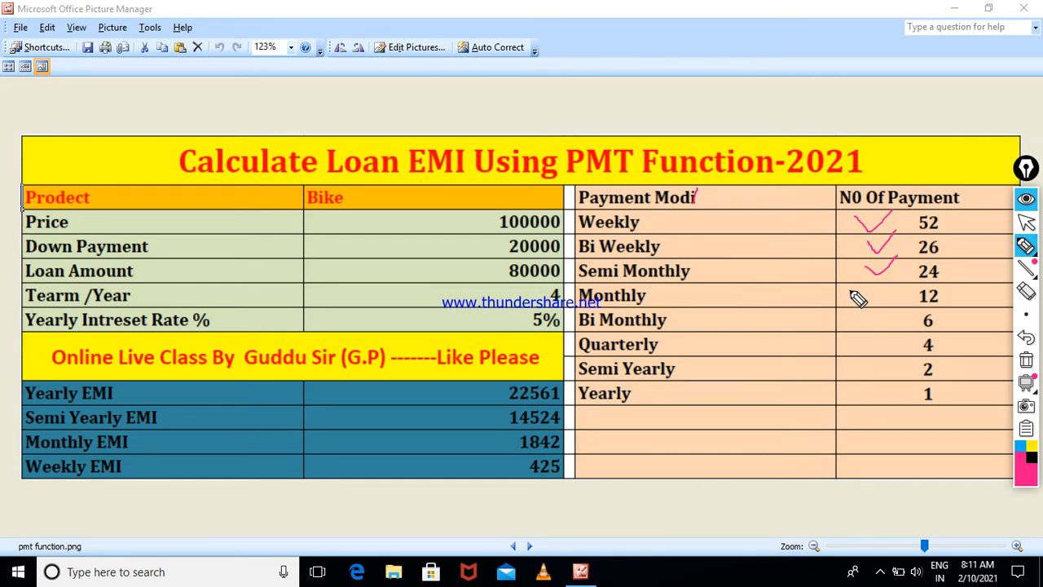
pyautogui.moveTo(850, 292); pyautogui.dragTo(884, 287)
pyautogui.moveTo(869, 319); pyautogui.dragTo(902, 303)
pyautogui.moveTo(866, 336); pyautogui.dragTo(895, 335)
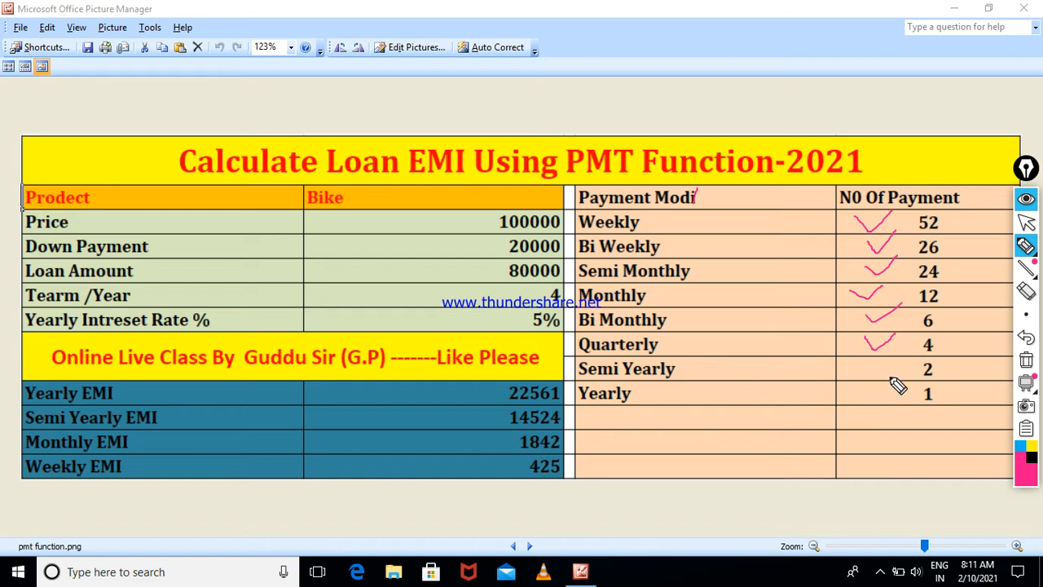
pyautogui.moveTo(867, 368); pyautogui.dragTo(898, 370)
pyautogui.moveTo(869, 390)
pyautogui.mouseDown()
pyautogui.moveTo(880, 401)
pyautogui.moveTo(894, 386)
pyautogui.mouseUp()
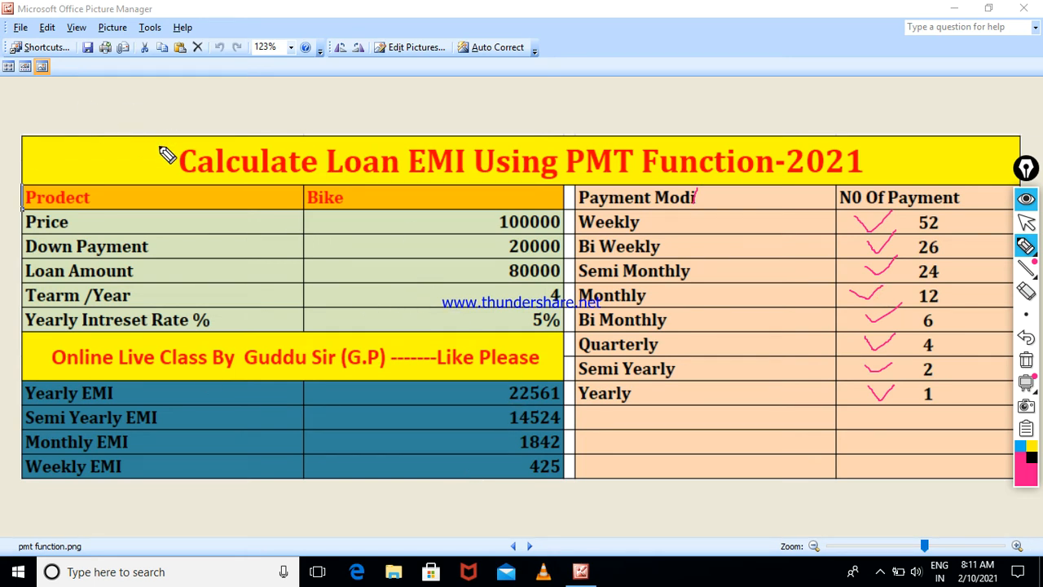
pyautogui.moveTo(155, 151); pyautogui.dragTo(188, 133)
pyautogui.click(1026, 361)
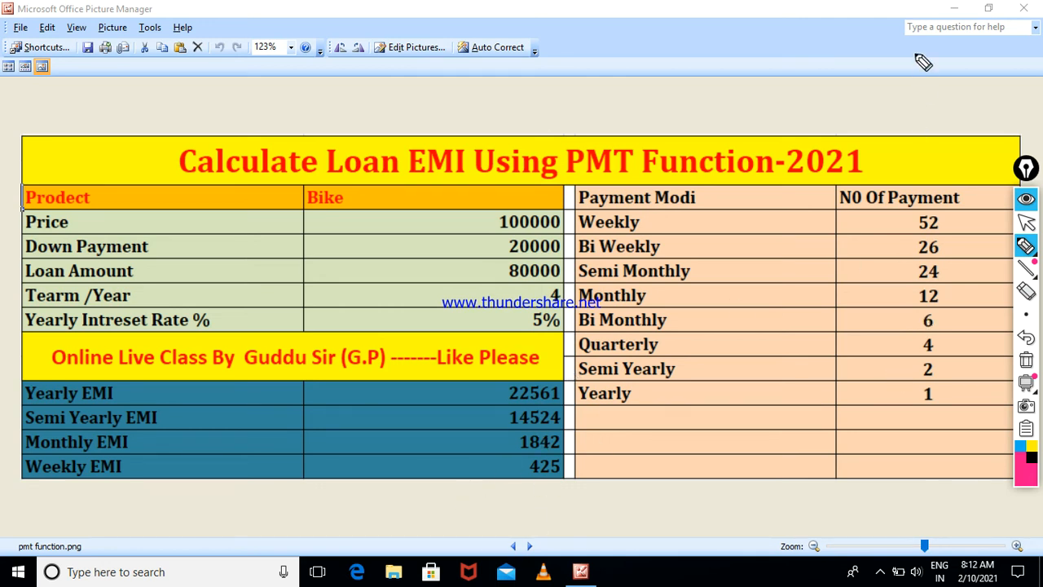
# - Launch Microsoft Excel with a blank workbook
pyautogui.press('super+r')
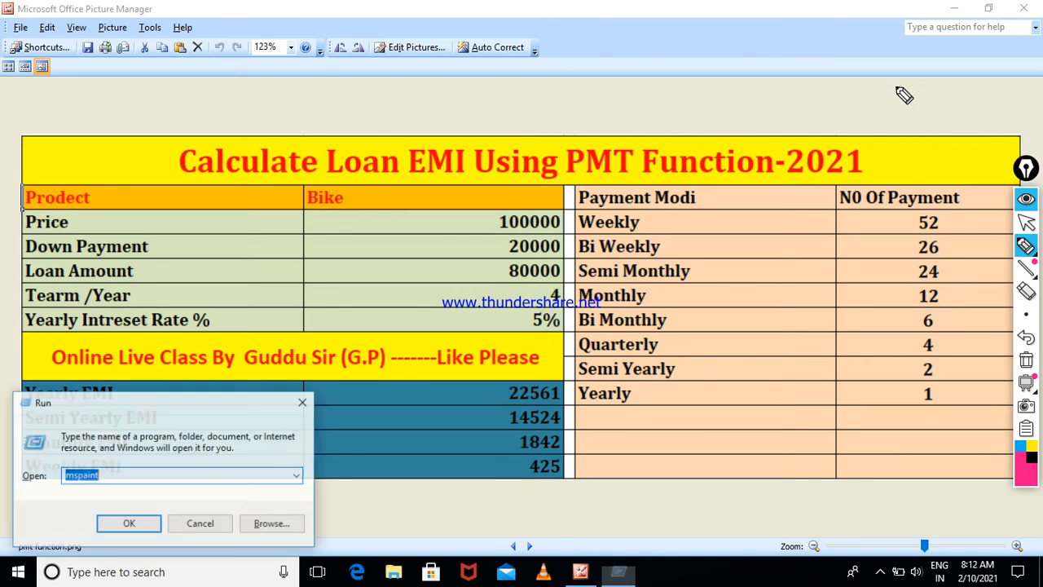
pyautogui.write('excwe')
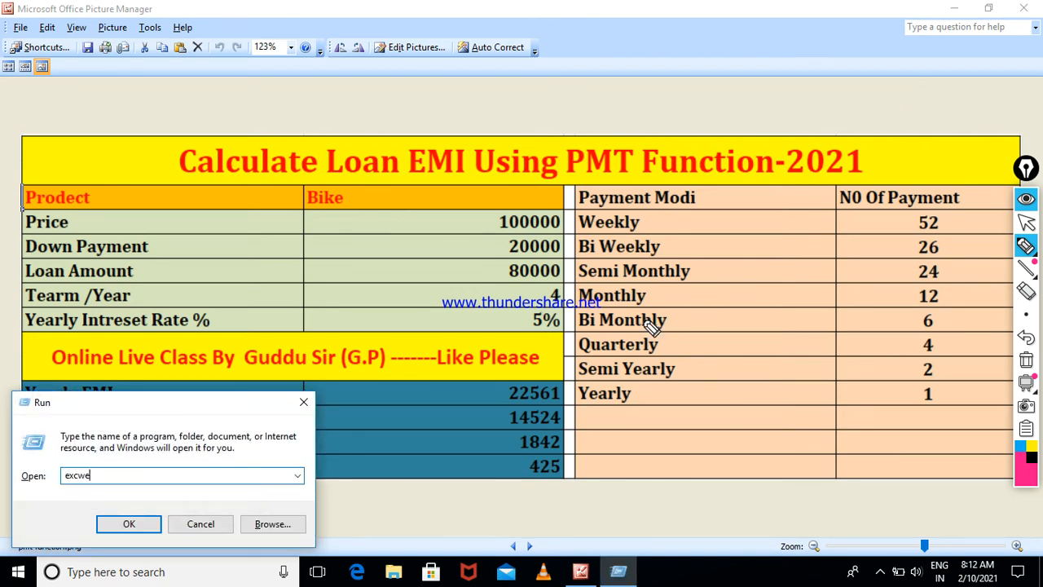
pyautogui.press('BackSpace')
pyautogui.press('BackSpace')
pyautogui.write('el')
pyautogui.press('Return')
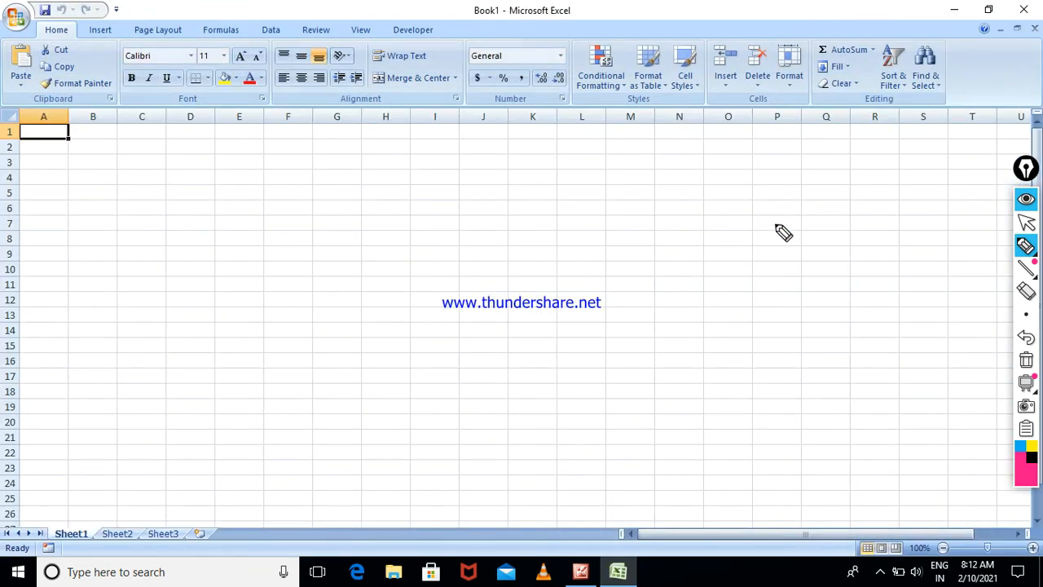
# - Switch Epic Pen to cursor mode and open the recent workbook pmt function-2021.xlsx
pyautogui.click(1027, 223)
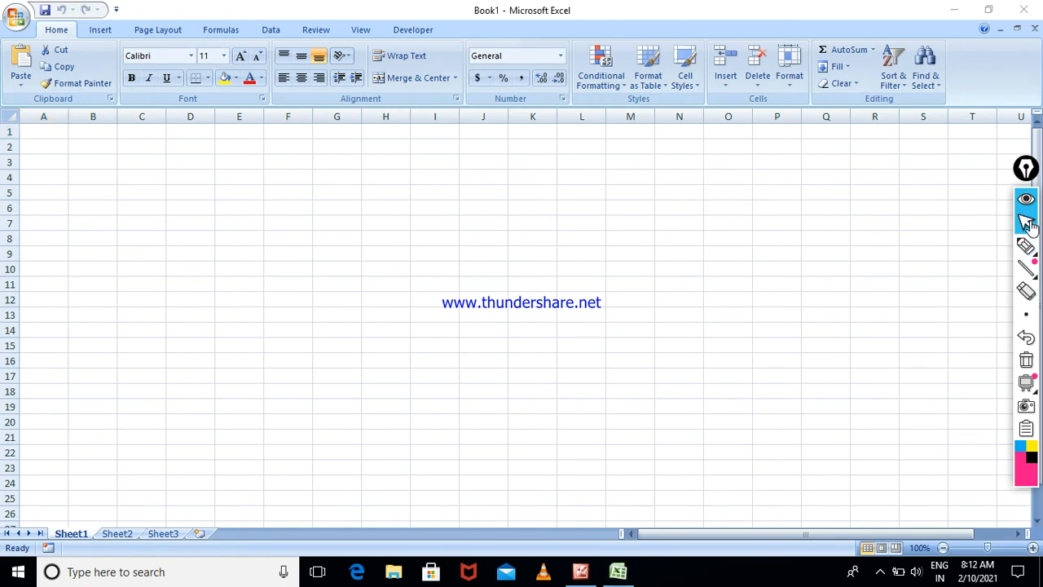
pyautogui.click(19, 20)
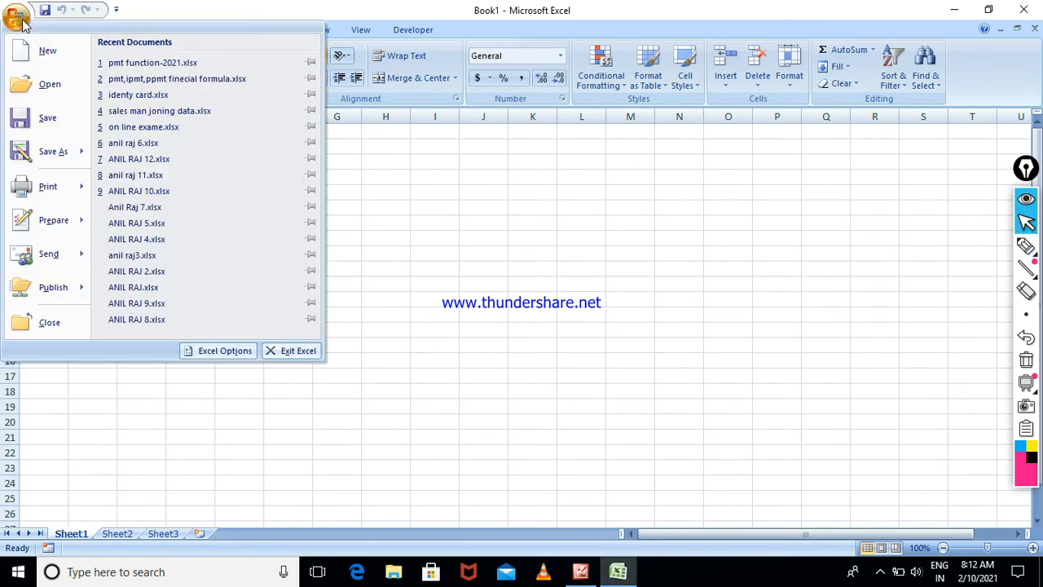
pyautogui.click(157, 65)
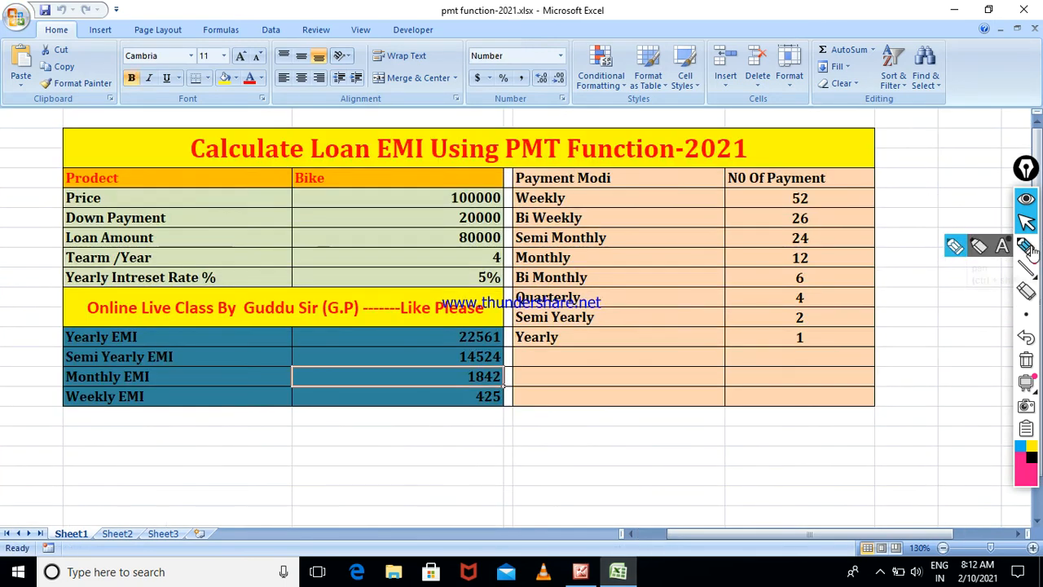
# - Tick the Financial, Logical, Text, Date & Time, Lookup & Reference and Math & Trig function categories with the pen, and clear the marks
pyautogui.click(1028, 249)
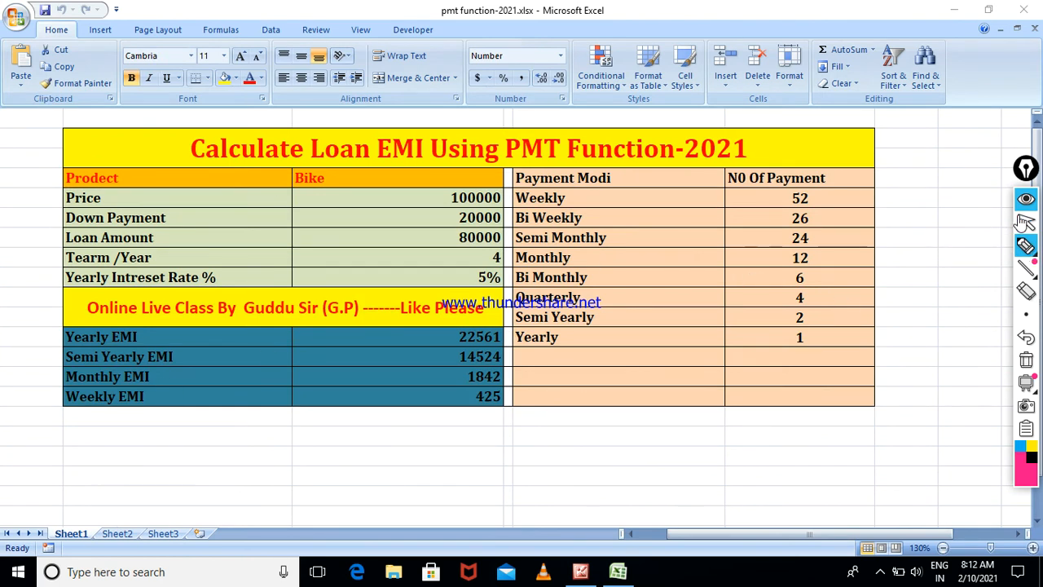
pyautogui.click(1026, 222)
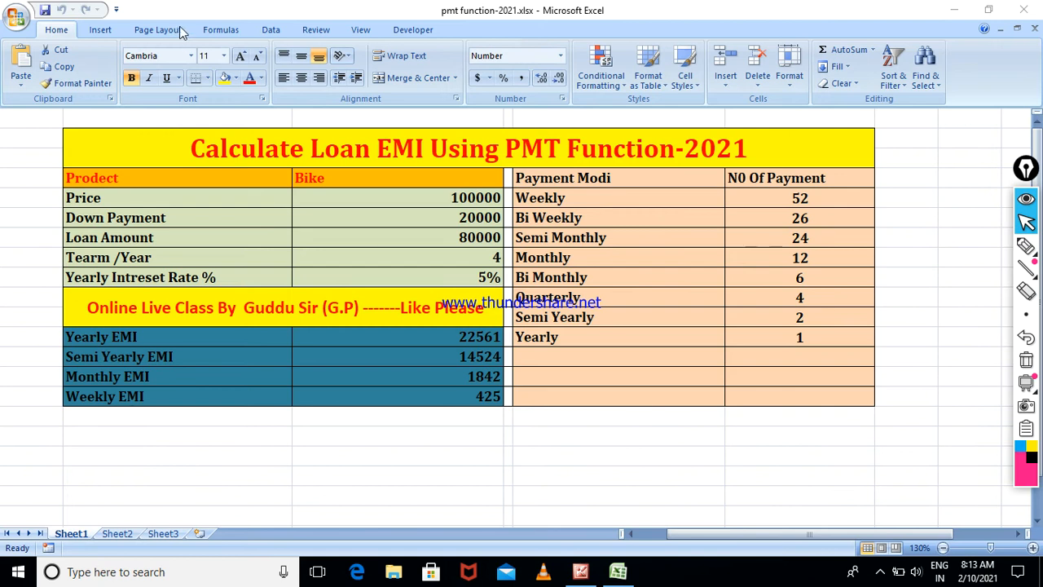
pyautogui.click(213, 32)
pyautogui.click(214, 32)
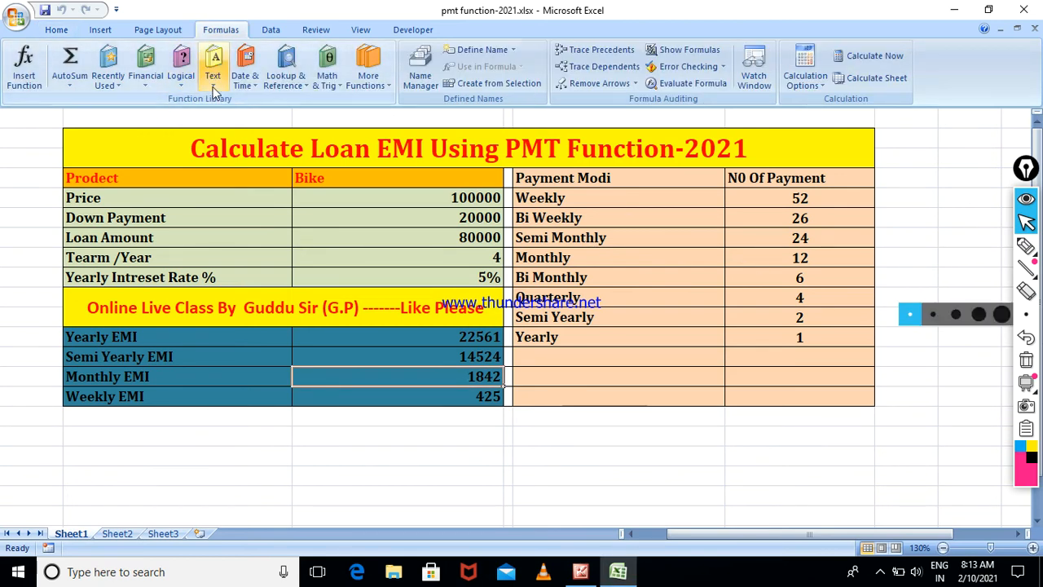
pyautogui.click(1026, 246)
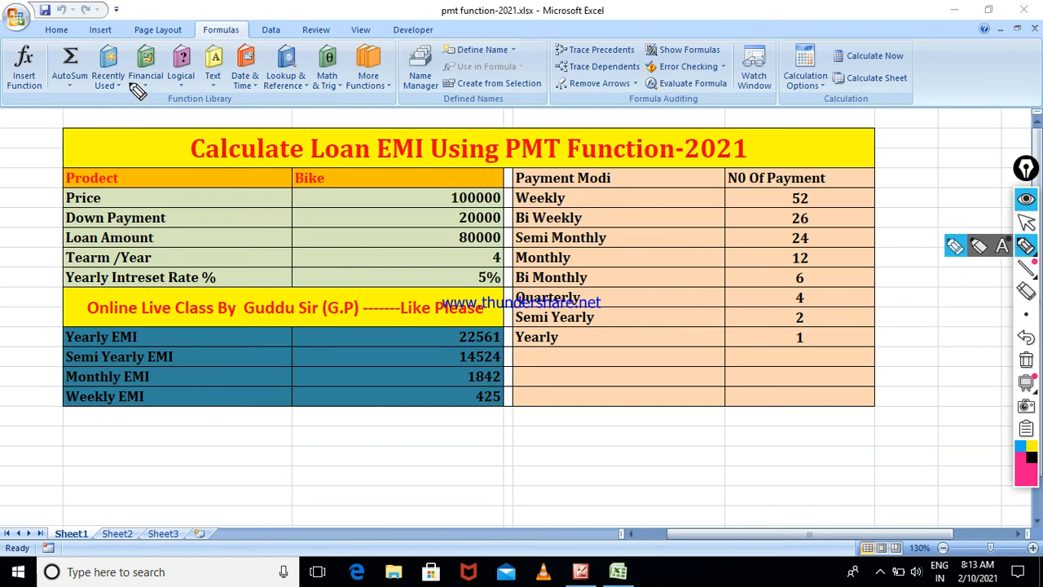
pyautogui.moveTo(127, 84)
pyautogui.mouseDown()
pyautogui.moveTo(139, 97)
pyautogui.moveTo(187, 42)
pyautogui.moveTo(211, 81)
pyautogui.moveTo(221, 60)
pyautogui.moveTo(236, 79)
pyautogui.moveTo(244, 61)
pyautogui.mouseUp()
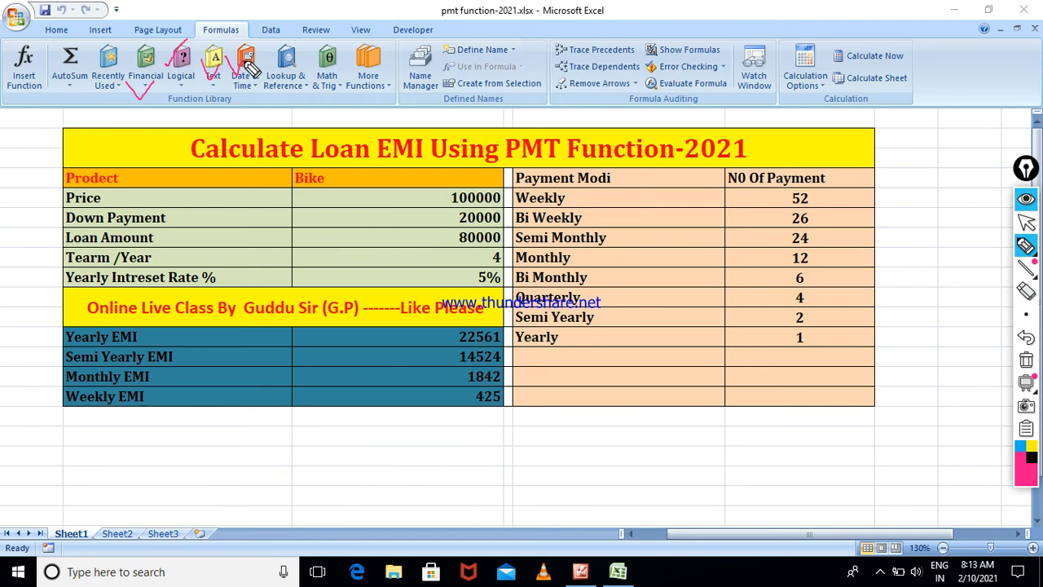
pyautogui.moveTo(315, 60); pyautogui.dragTo(332, 52)
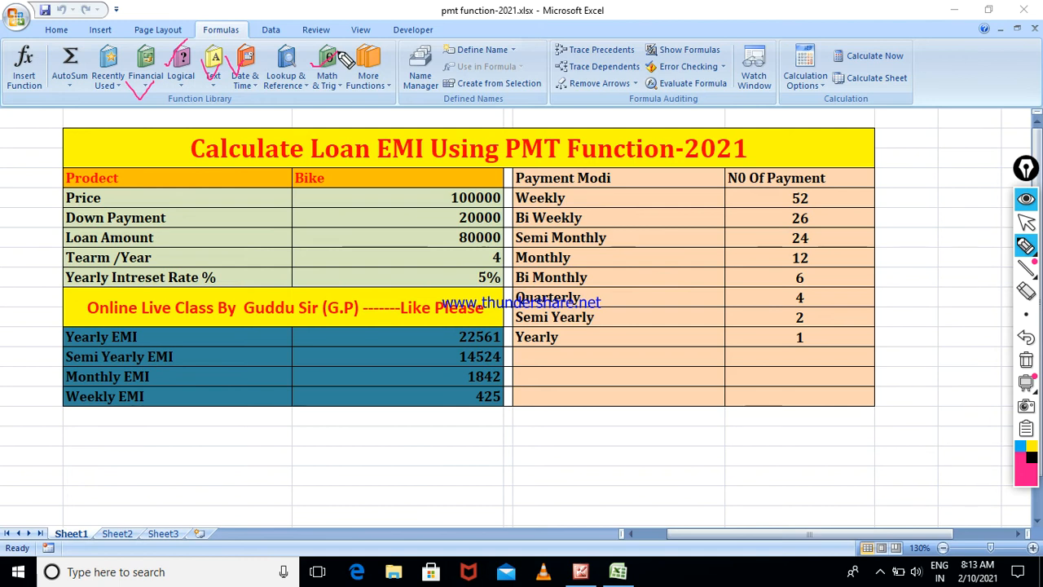
pyautogui.moveTo(261, 62)
pyautogui.mouseDown()
pyautogui.moveTo(269, 72)
pyautogui.moveTo(285, 52)
pyautogui.mouseUp()
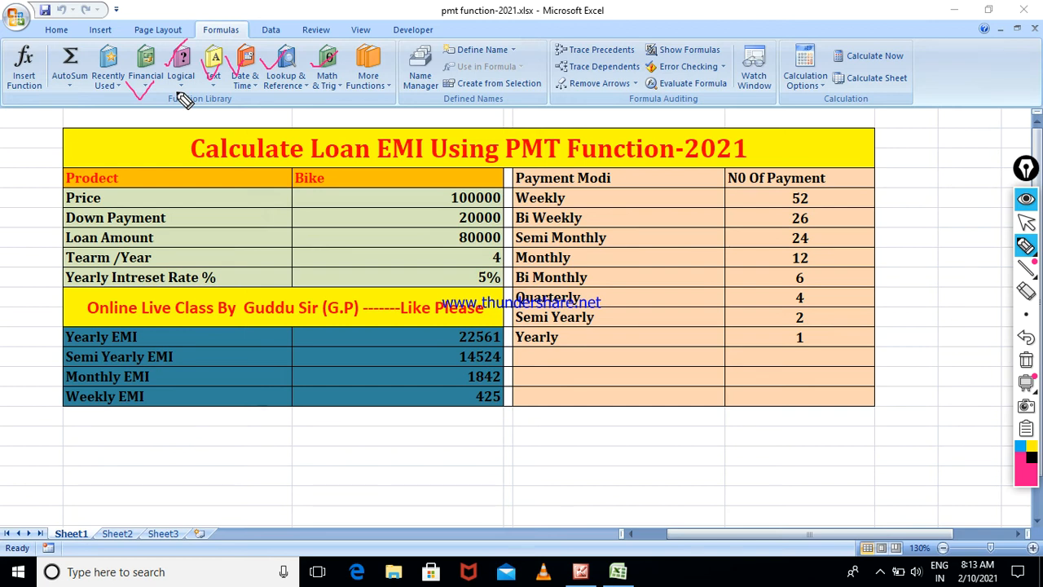
pyautogui.click(1026, 223)
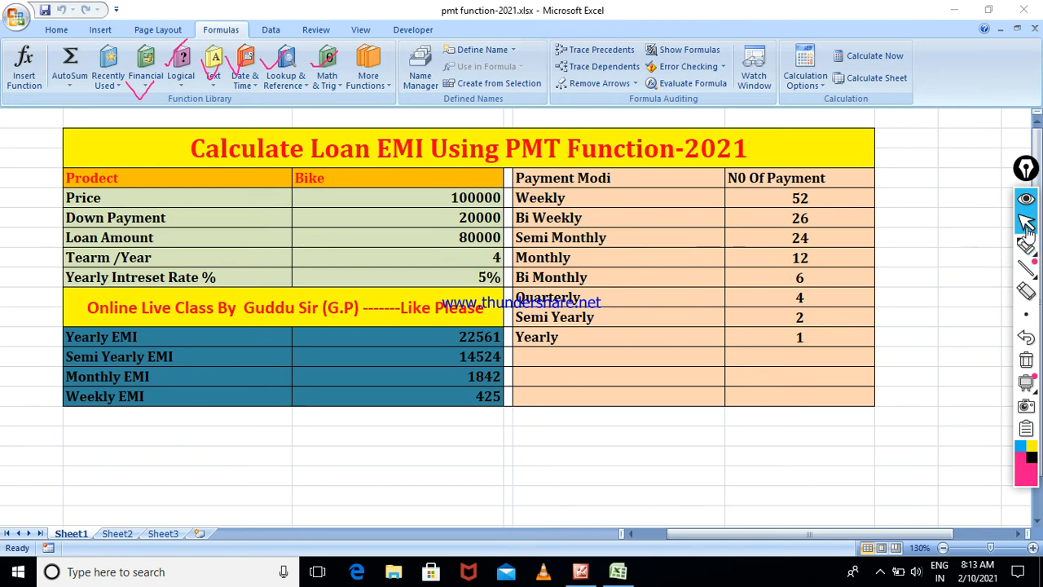
pyautogui.click(1023, 371)
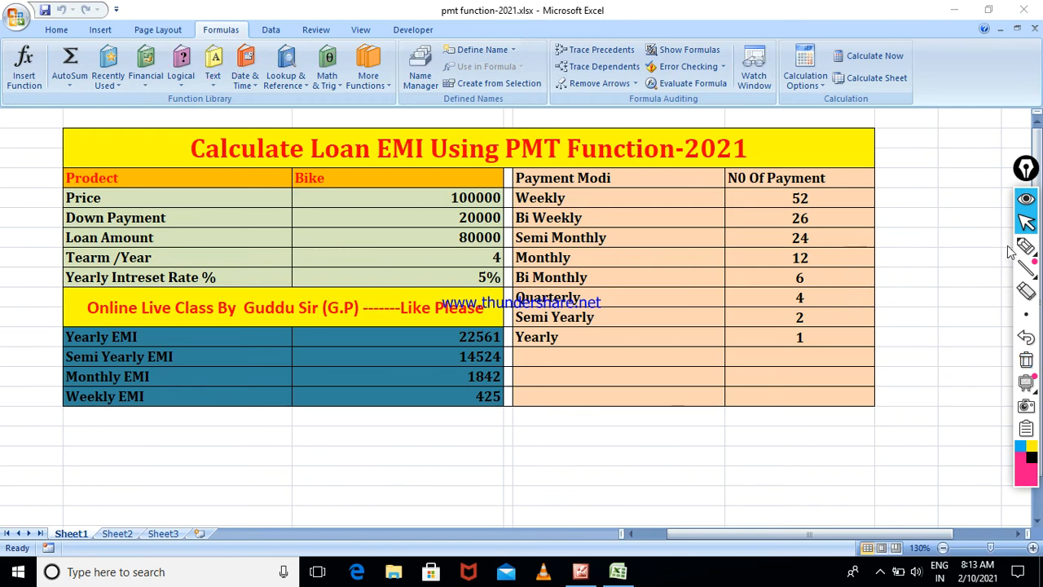
# - Select the Yearly EMI result cell and show the formula bar and the row and column headings
pyautogui.click(375, 333)
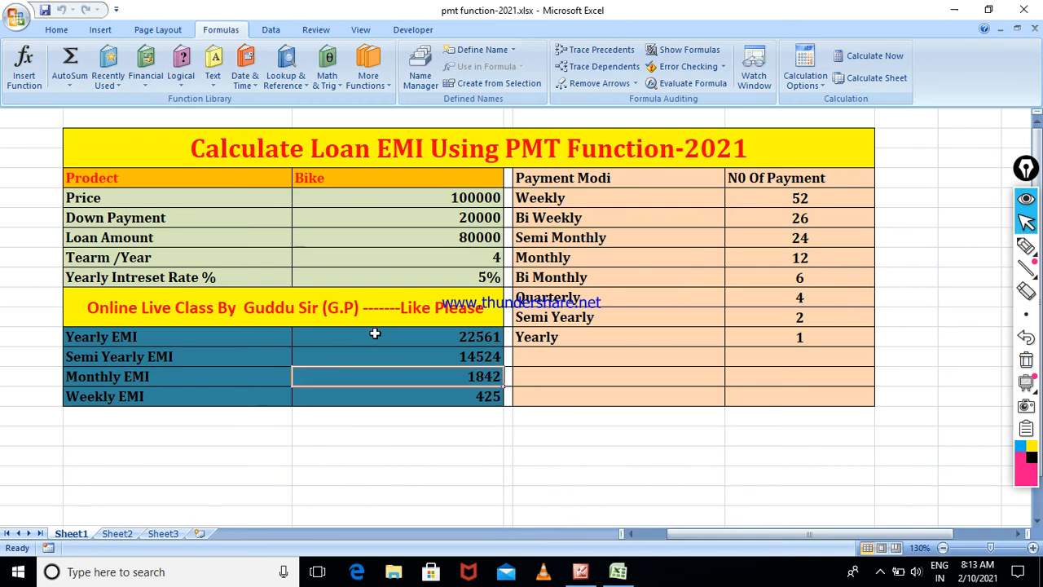
pyautogui.click(375, 334)
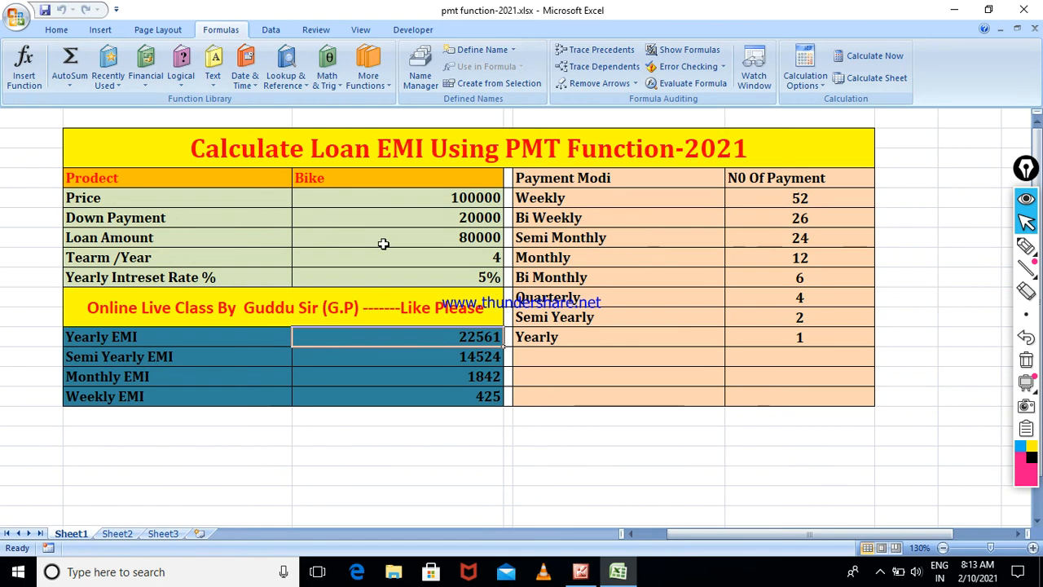
pyautogui.click(360, 29)
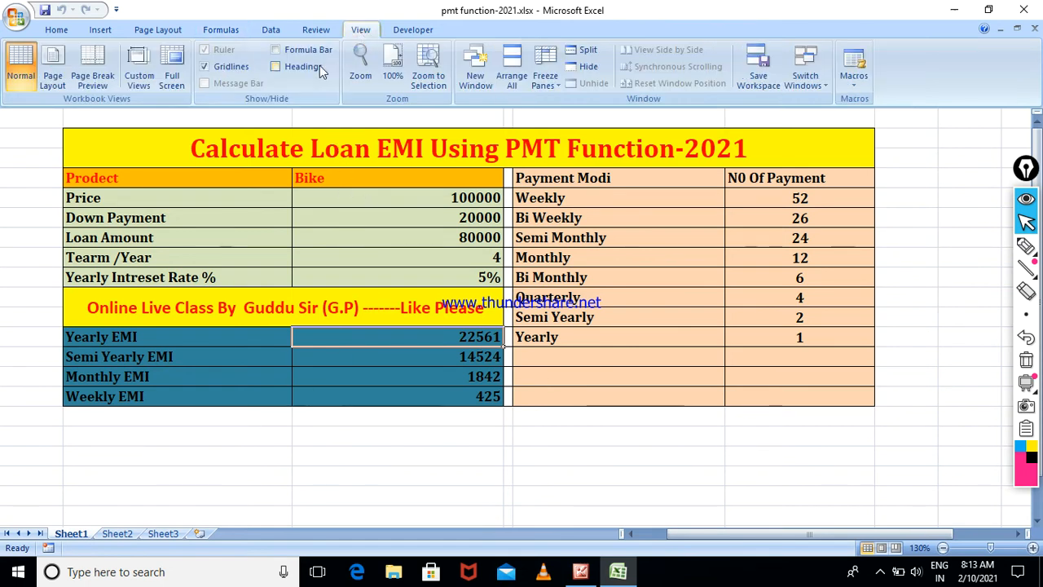
pyautogui.click(289, 50)
pyautogui.click(289, 66)
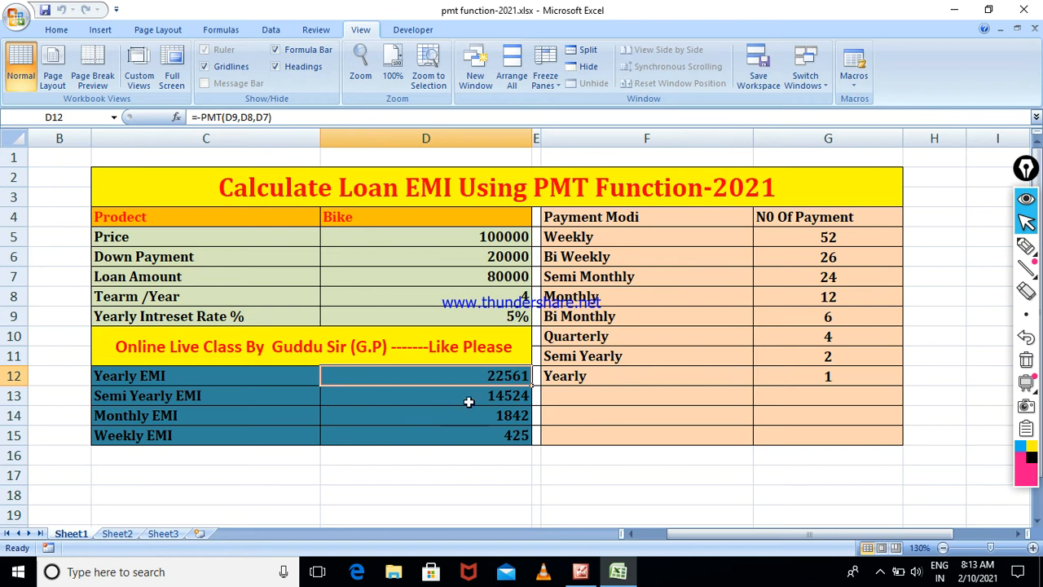
# - Clear the Yearly, Semi Yearly, Monthly and Weekly EMI results in D12:D15
pyautogui.click(497, 431)
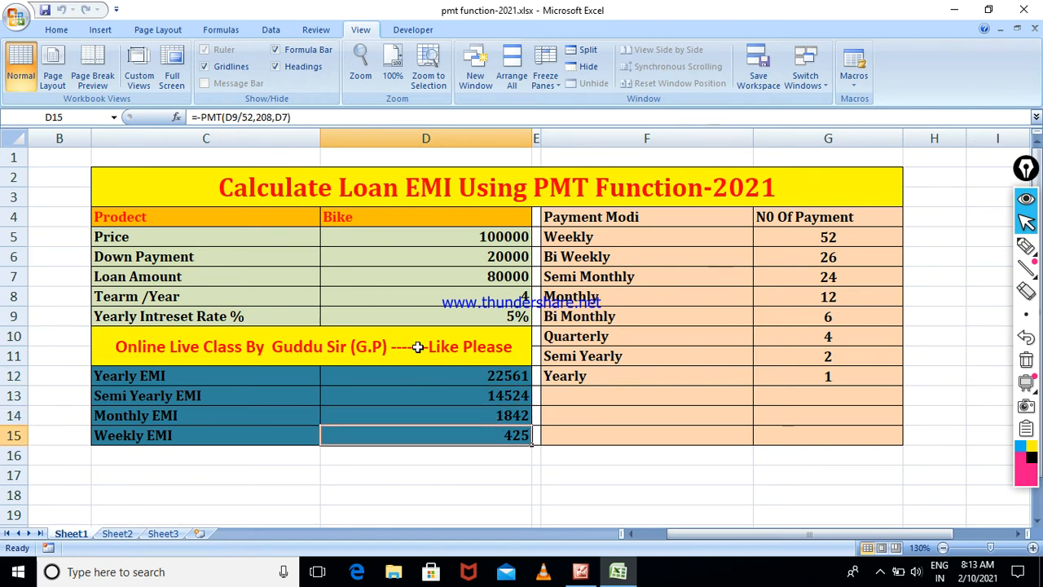
pyautogui.moveTo(509, 373); pyautogui.dragTo(512, 433)
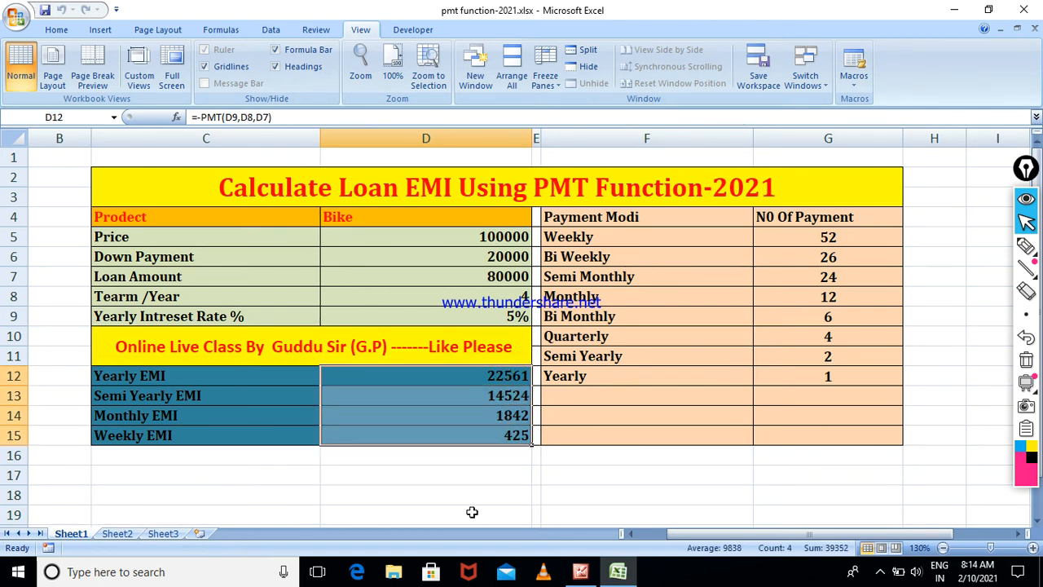
pyautogui.press('Delete')
# - Select the empty Yearly EMI cell D12 and magnify the screen to 200% with Magnifier
pyautogui.click(479, 375)
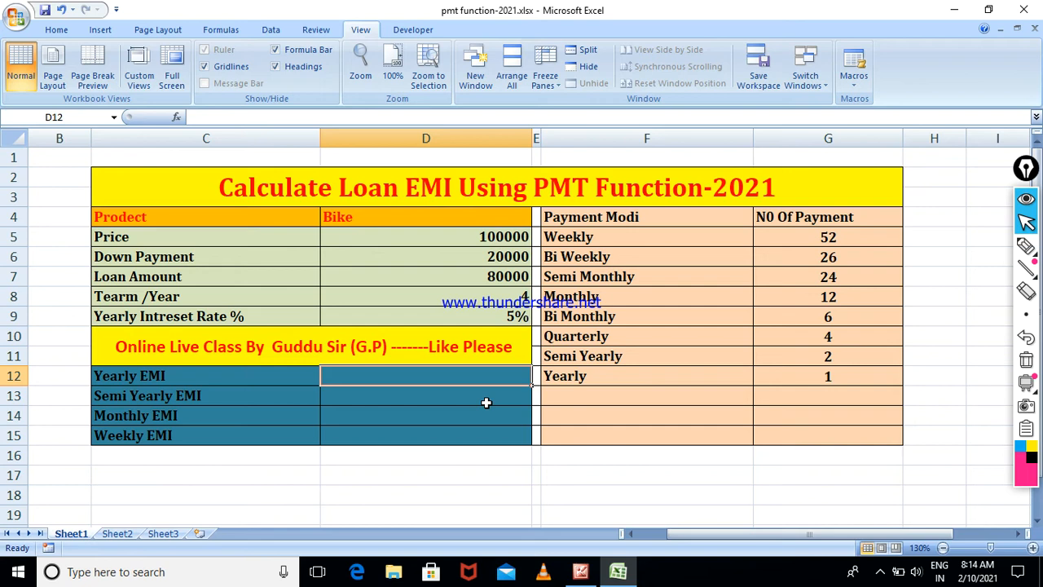
pyautogui.press('super+equal')
pyautogui.press('super+equal')
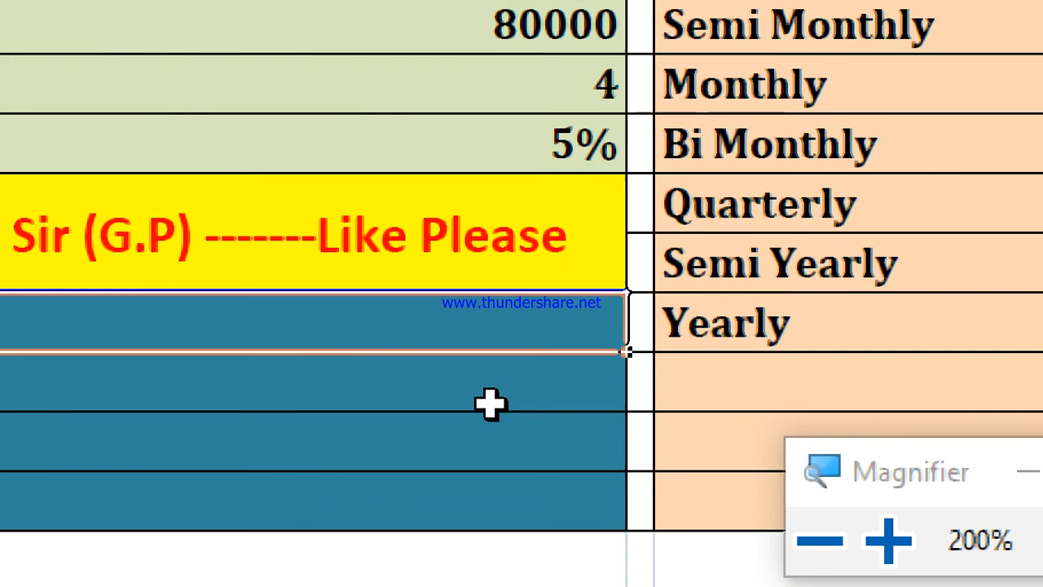
pyautogui.press('super+equal')
pyautogui.press('super+minus')
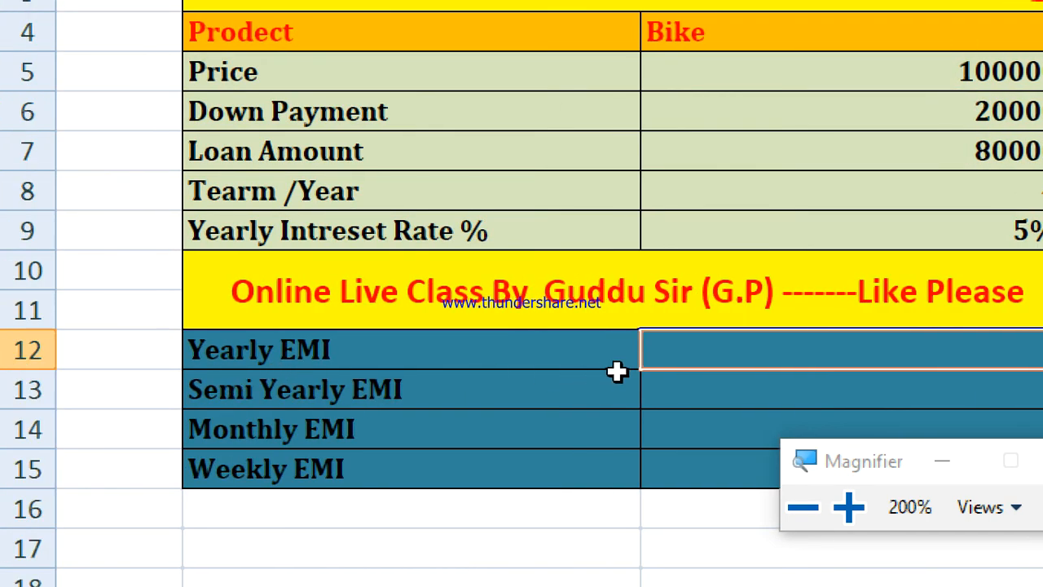
pyautogui.press('super+minus')
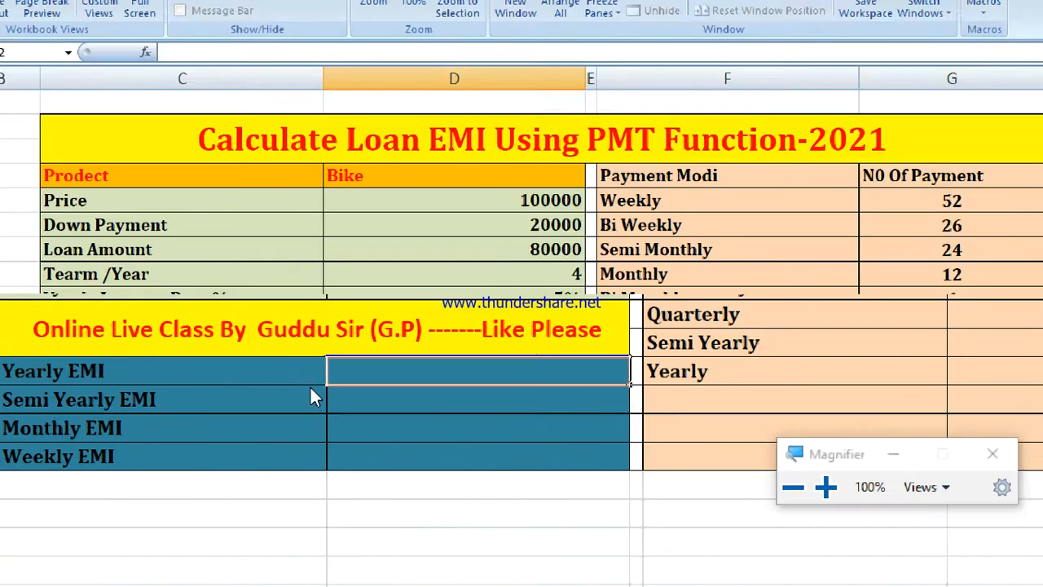
pyautogui.press('super+plus')
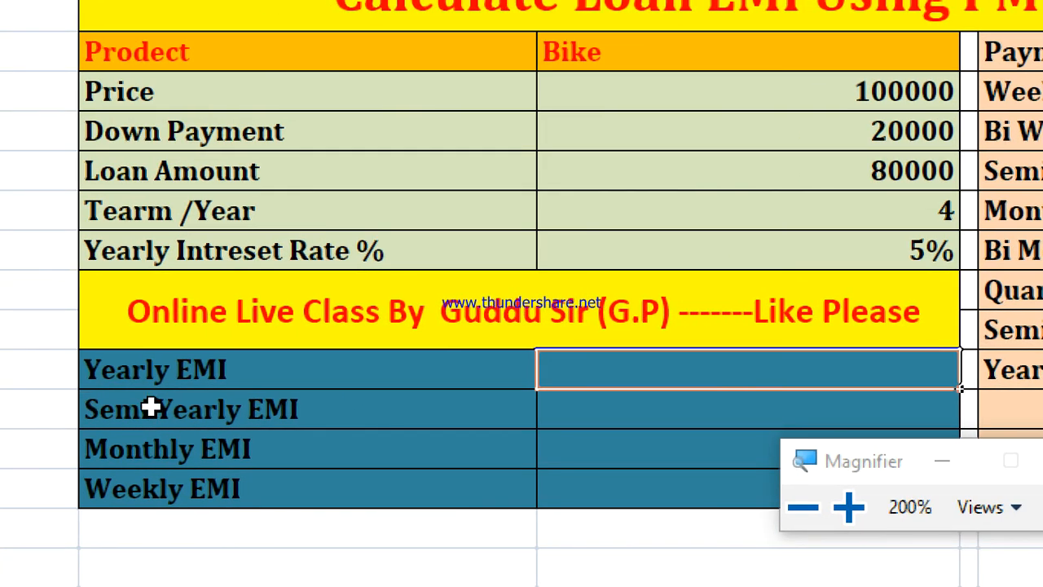
# - Enter =pmt(D9,D8,D7) in the Yearly EMI cell, using the interest rate, term and loan amount cells
pyautogui.write('=')
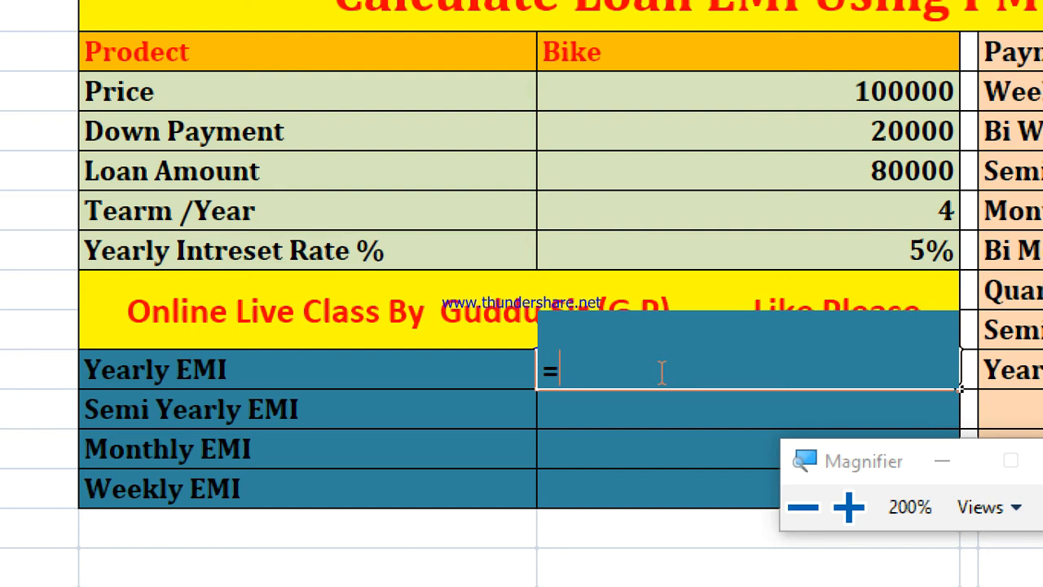
pyautogui.write('-')
pyautogui.press('BackSpace')
pyautogui.write('pmt')
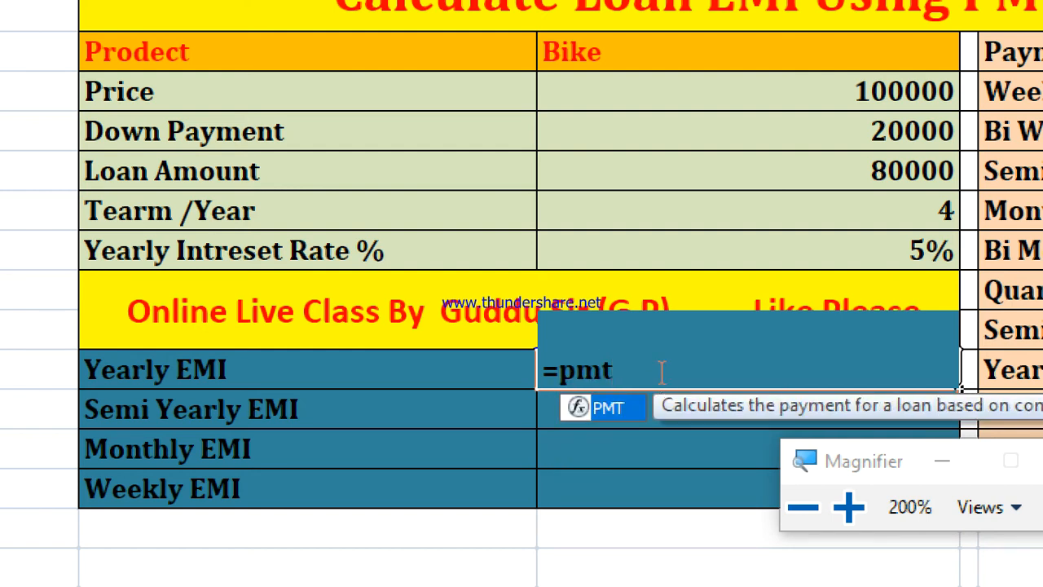
pyautogui.write('(')
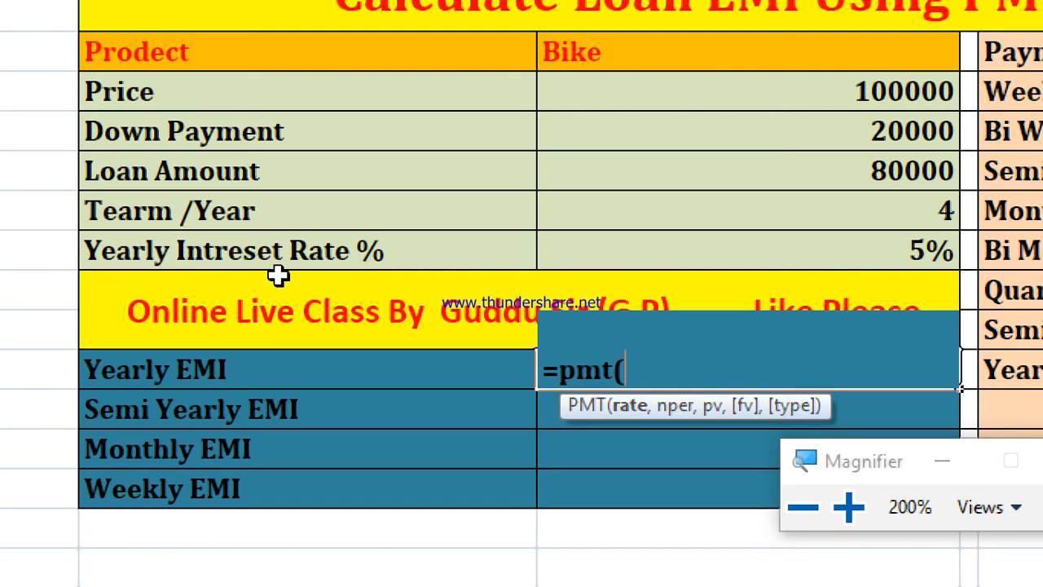
pyautogui.click(822, 261)
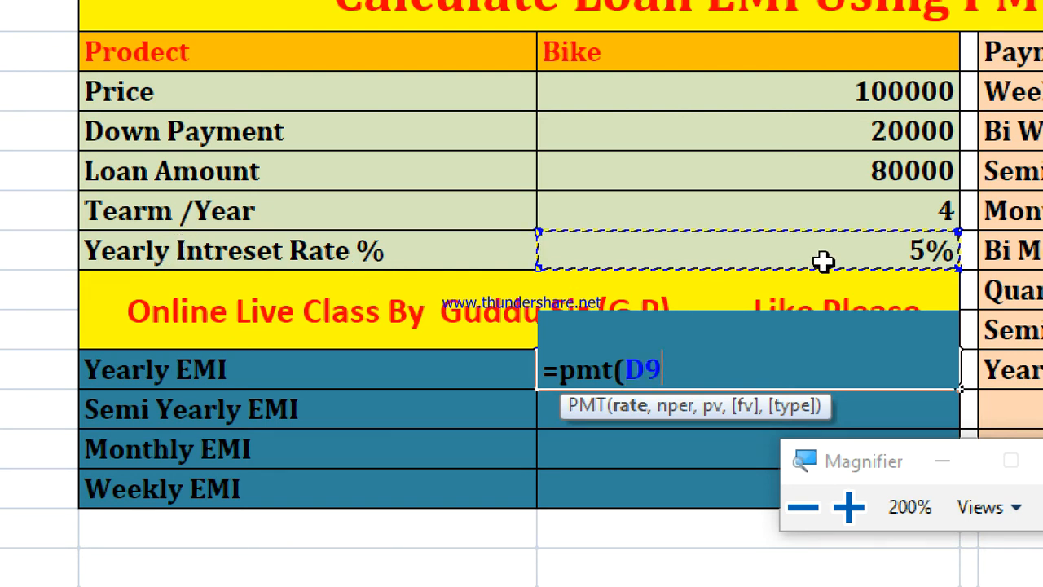
pyautogui.write(',')
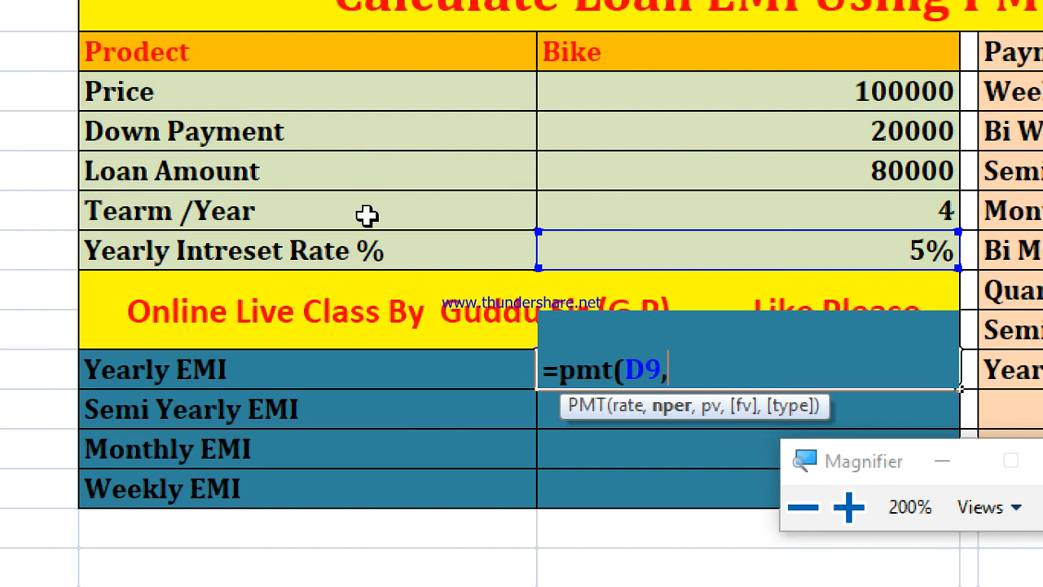
pyautogui.click(853, 214)
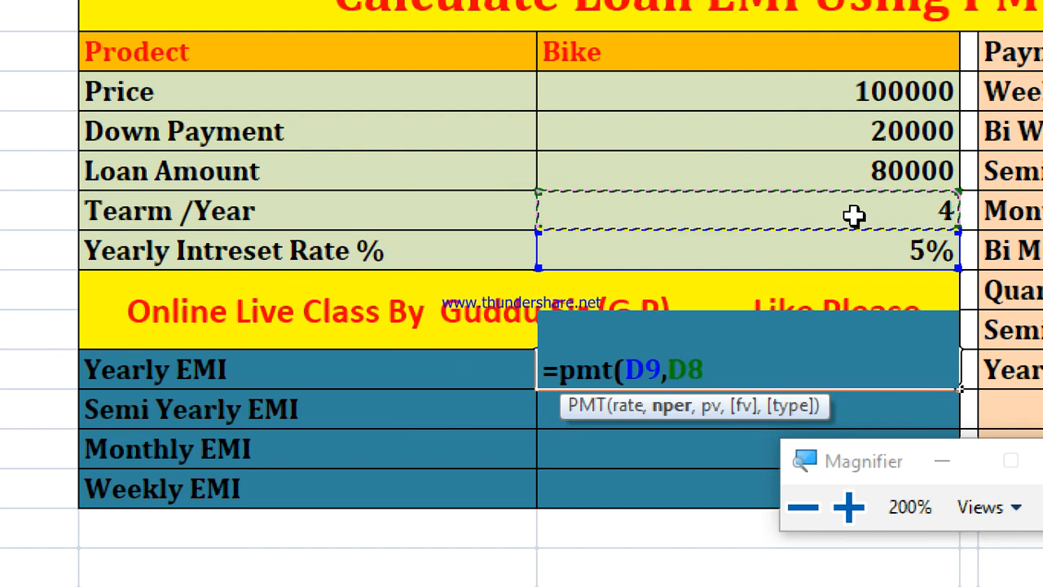
pyautogui.write(',')
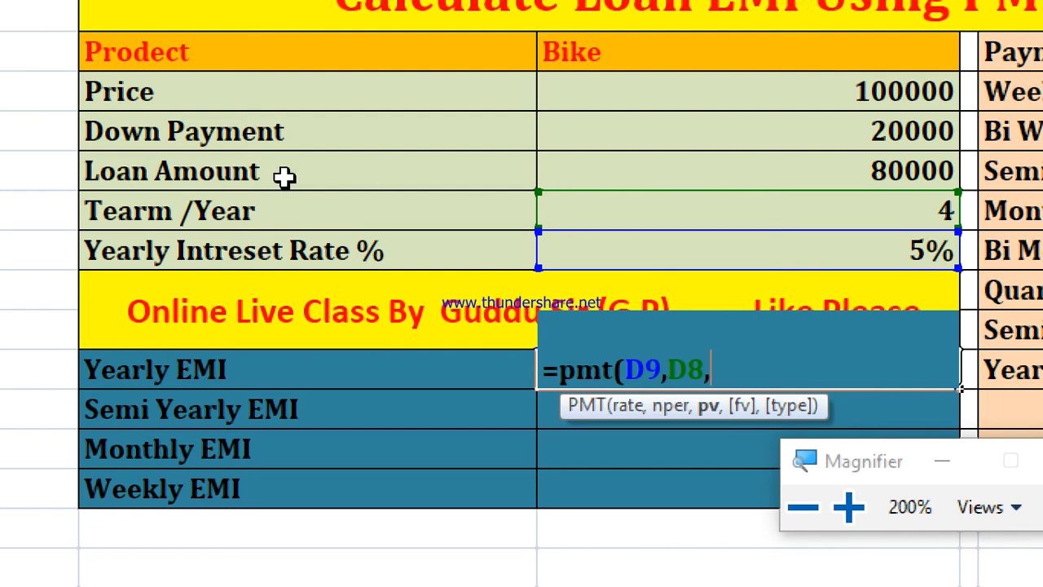
pyautogui.click(828, 179)
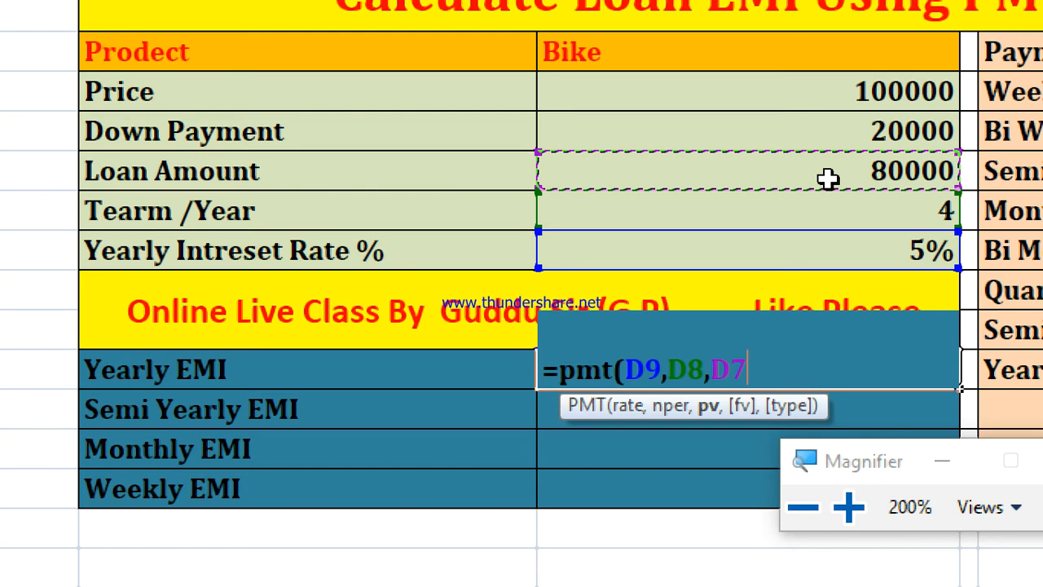
pyautogui.write(')')
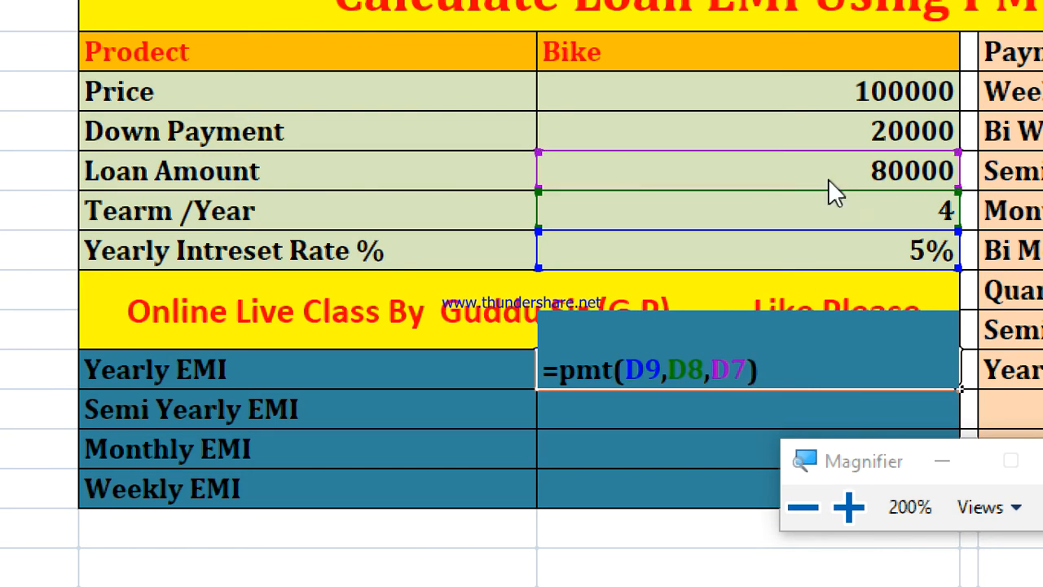
pyautogui.press('Return')
# - Put a minus sign before PMT in the Yearly EMI formula, making it =-PMT(D9,D8,D7)
pyautogui.click(853, 367)
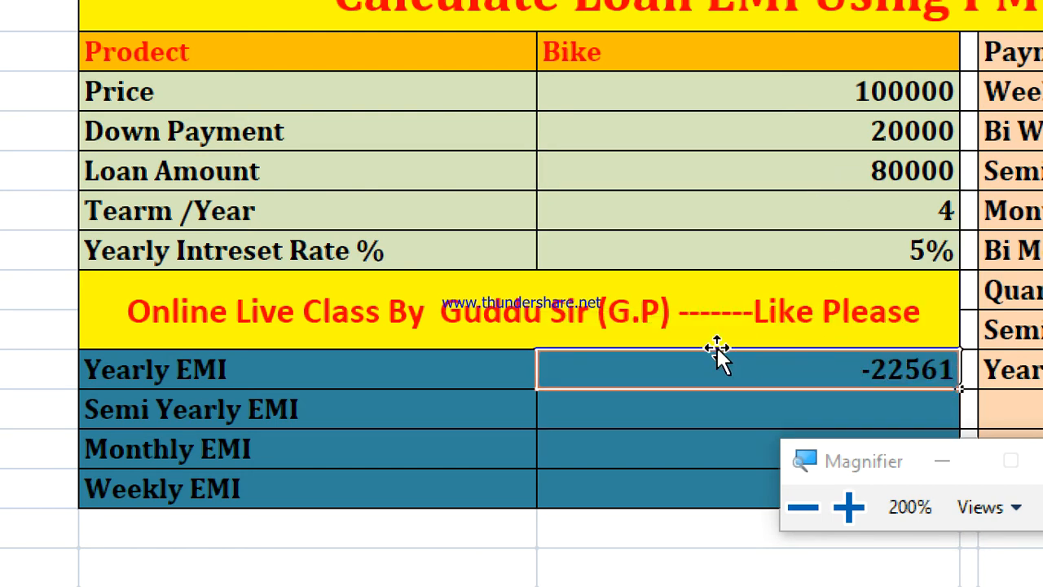
pyautogui.doubleClick(802, 370)
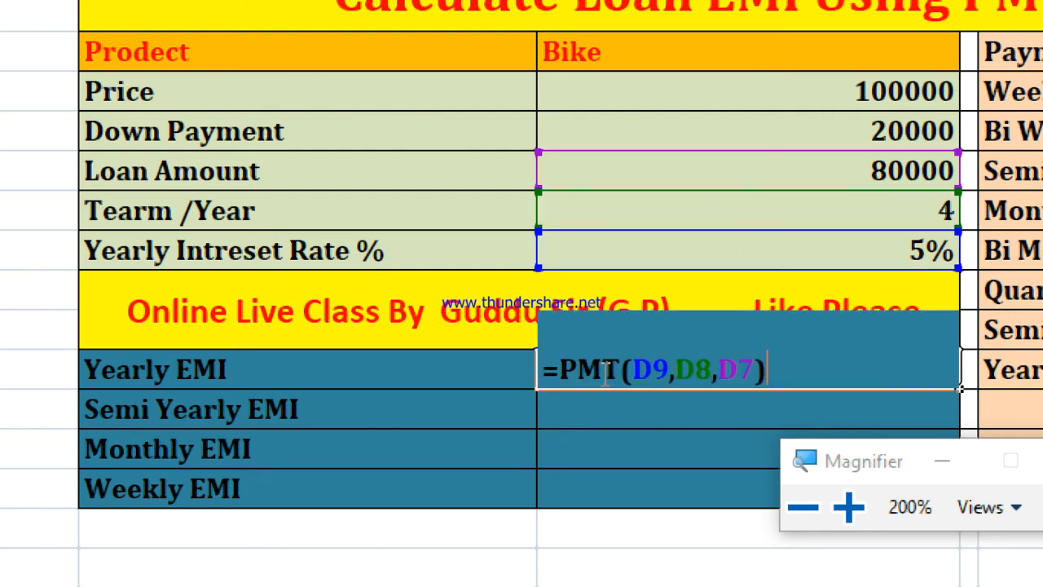
pyautogui.click(559, 370)
pyautogui.write('-')
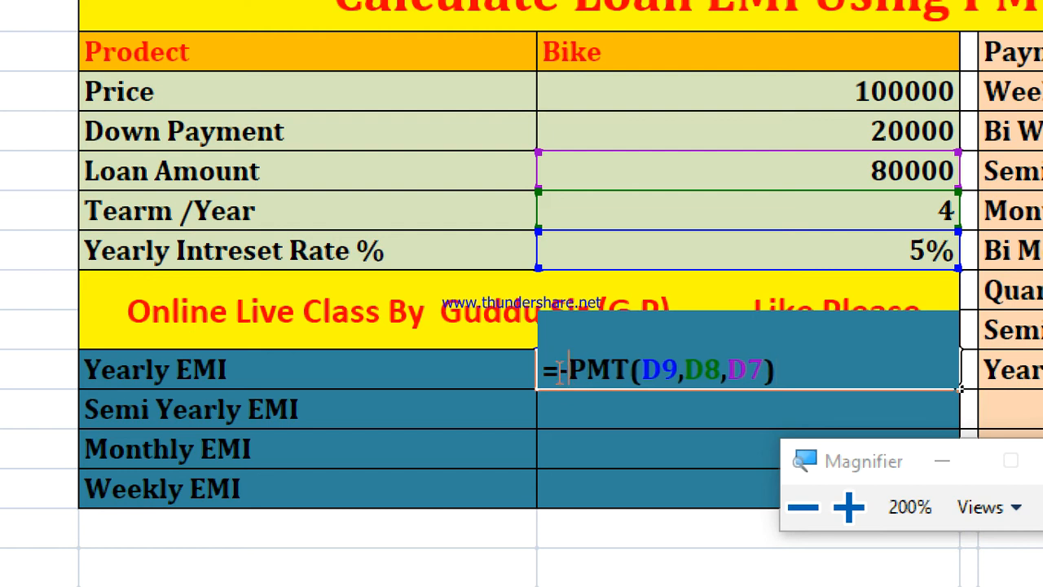
pyautogui.press('Return')
pyautogui.click(928, 371)
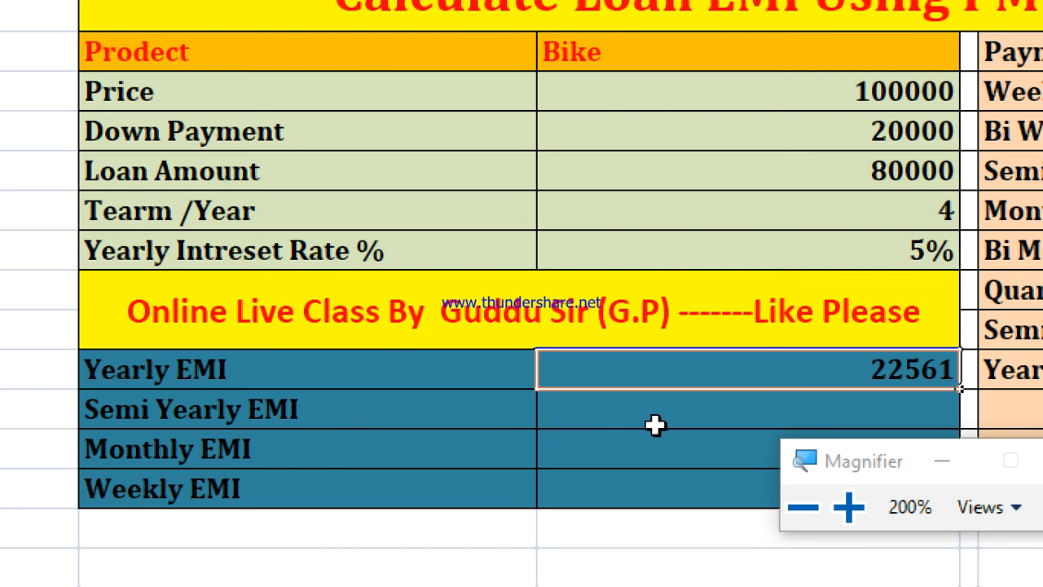
# - Begin the Semi Yearly EMI formula with =-pmt(D9/2, using half the yearly interest rate cell as the rate
pyautogui.click(751, 416)
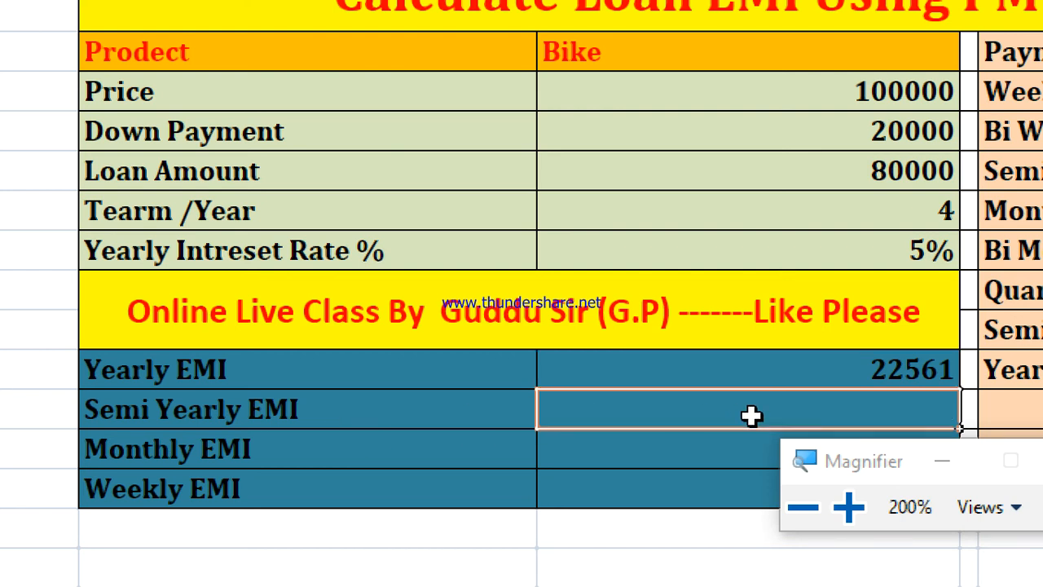
pyautogui.write('=')
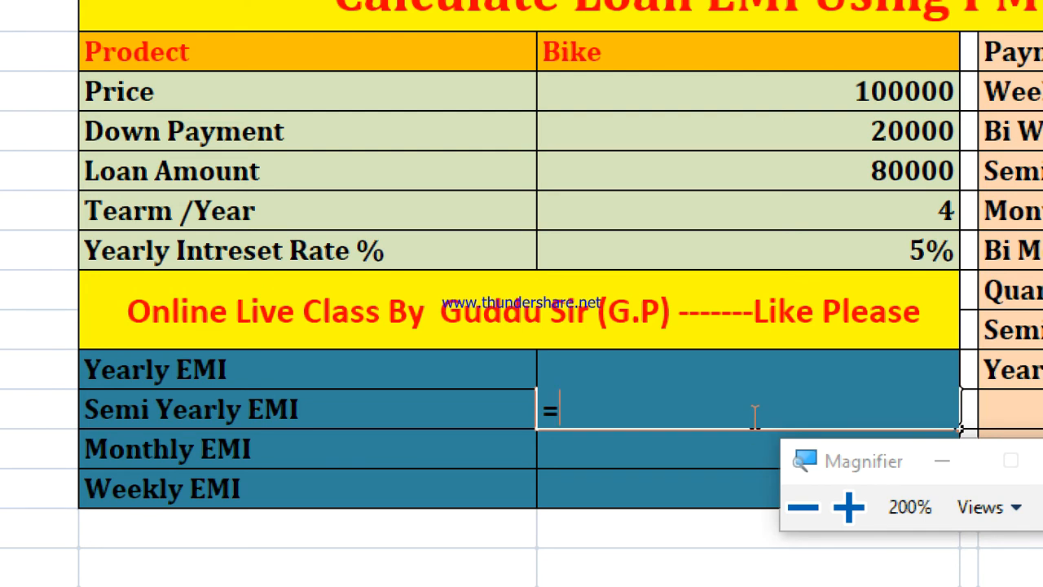
pyautogui.write('-p')
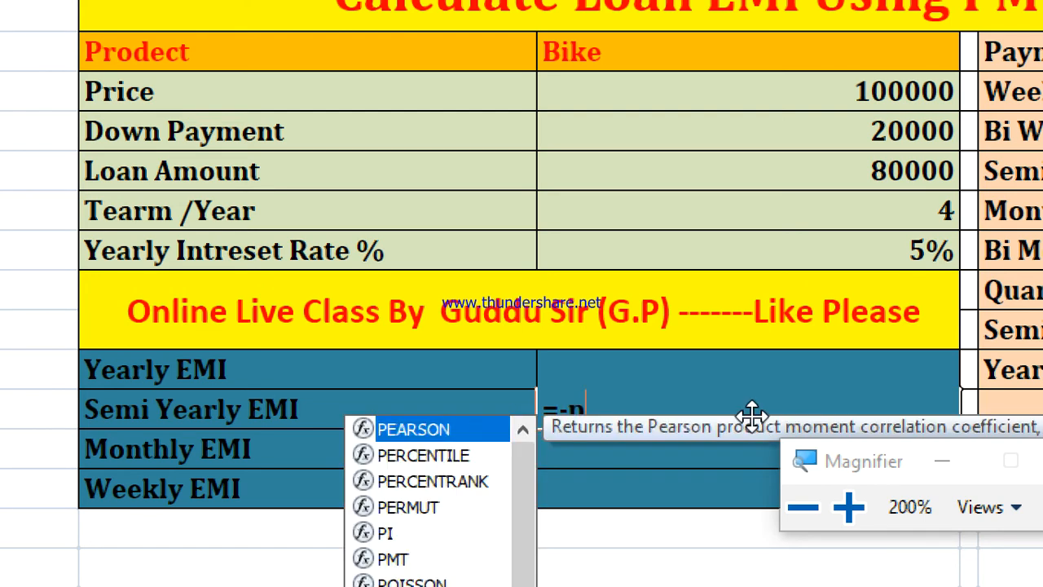
pyautogui.write('mt')
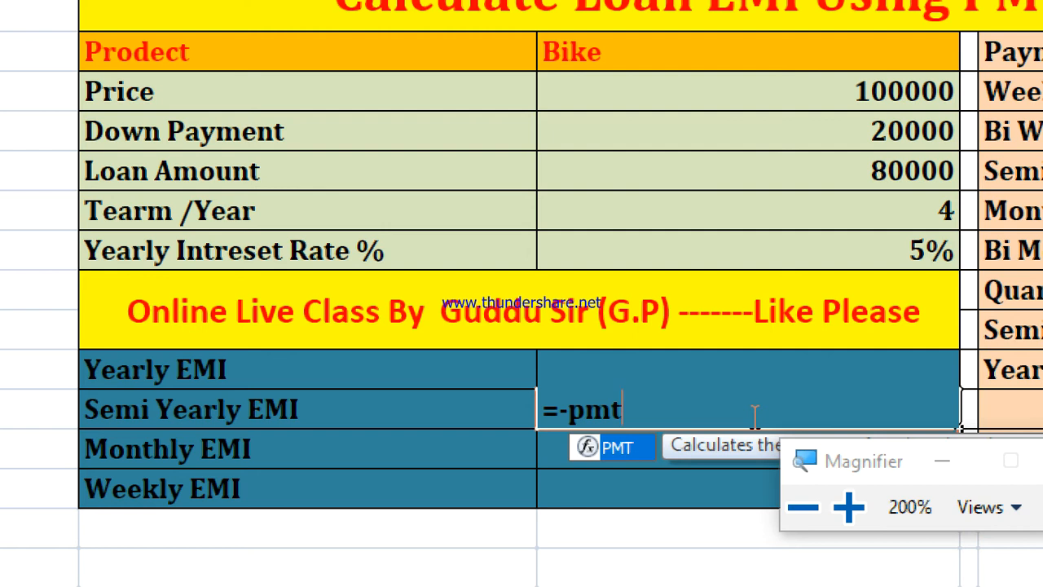
pyautogui.write('(')
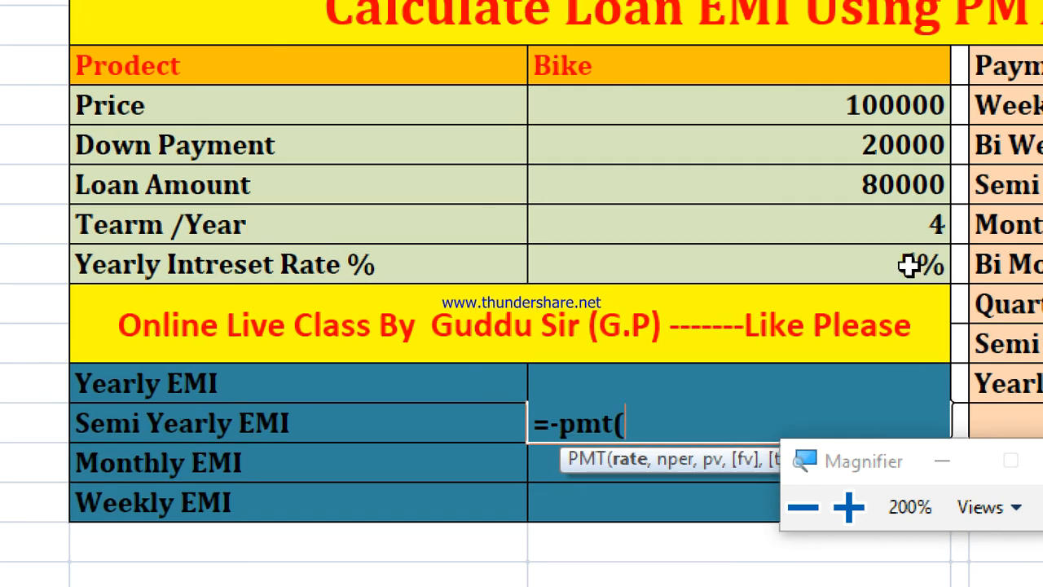
pyautogui.click(908, 265)
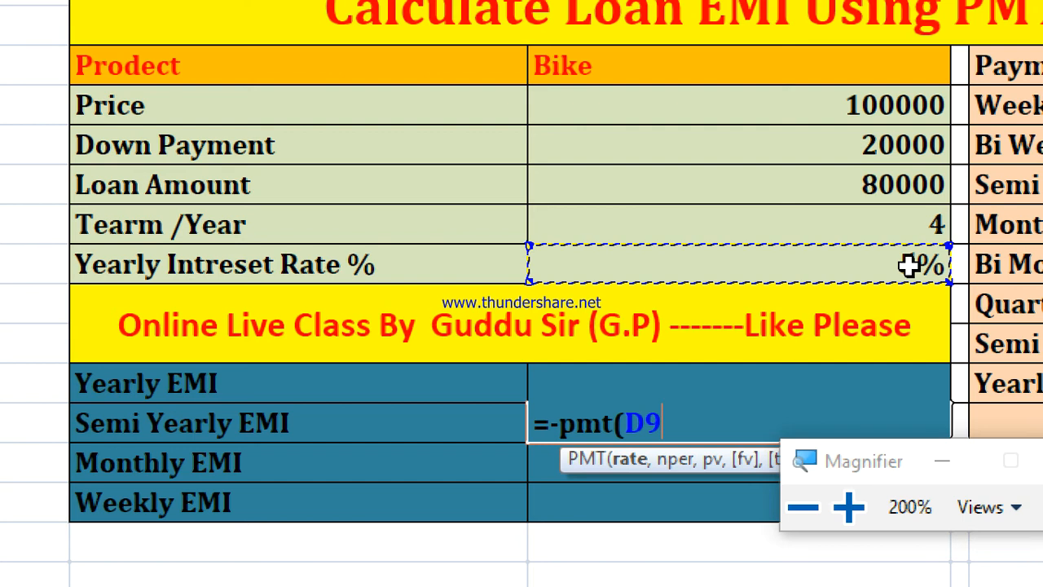
pyautogui.write('/2')
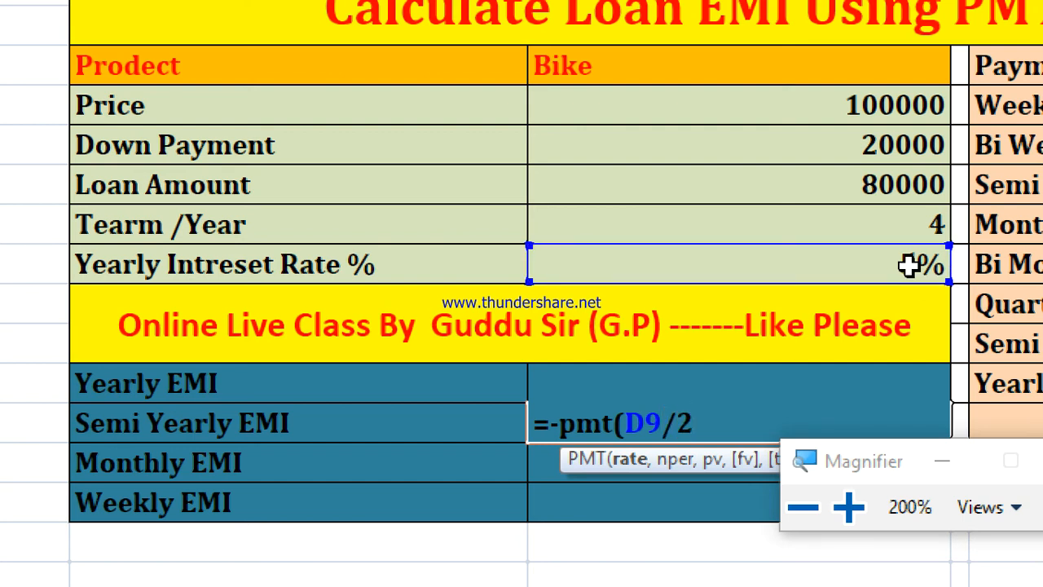
pyautogui.write(',')
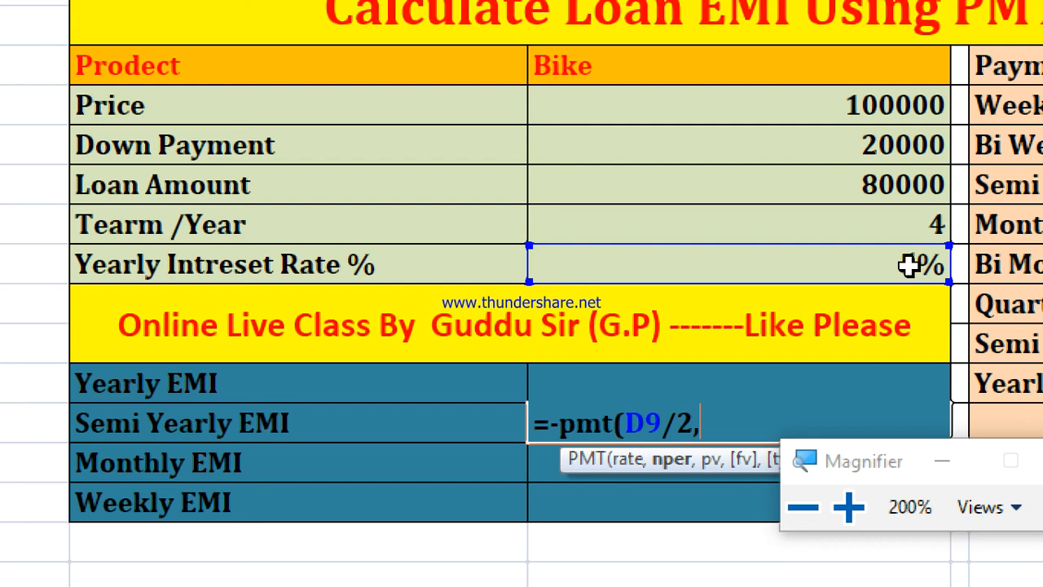
pyautogui.write('8')
pyautogui.press('BackSpace')
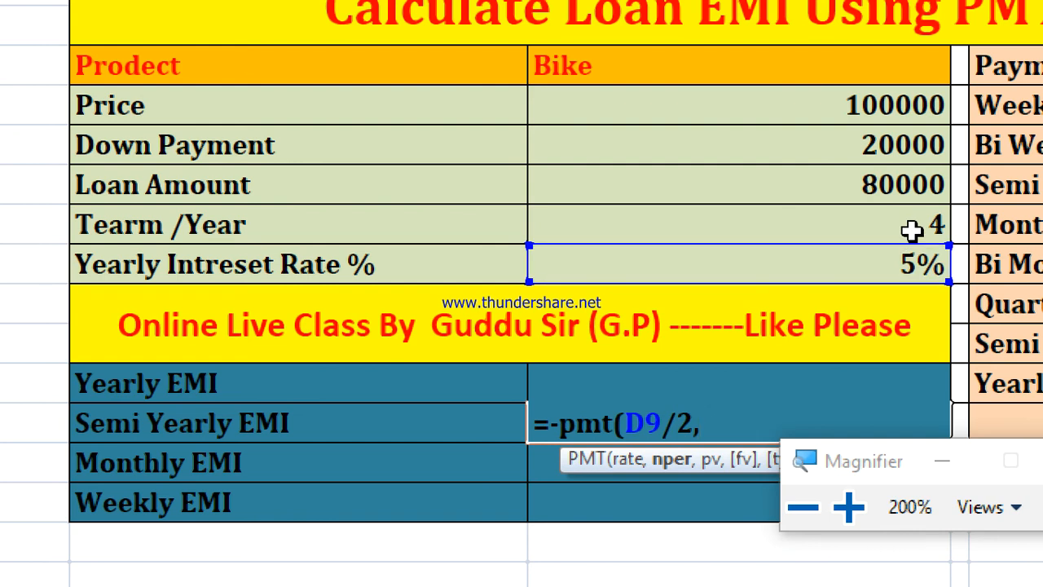
pyautogui.click(911, 231)
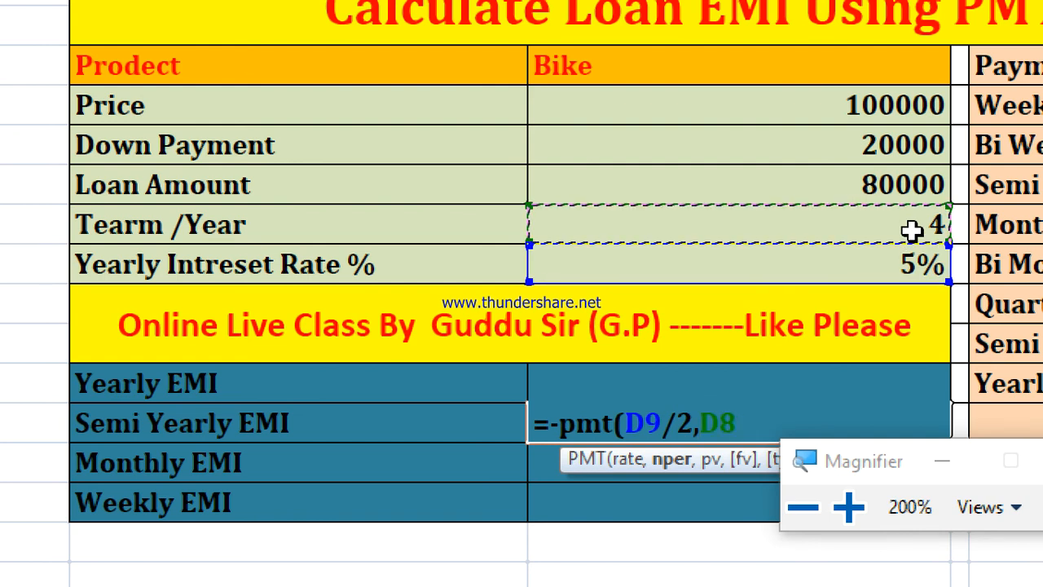
pyautogui.write('*')
pyautogui.press('Down')
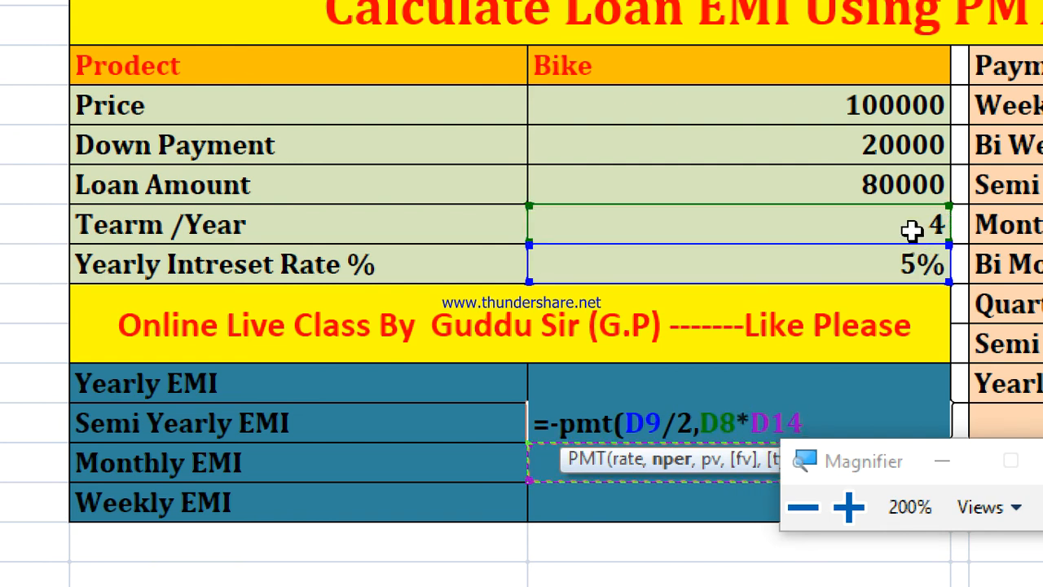
pyautogui.press('BackSpace')
pyautogui.press('BackSpace')
pyautogui.press('BackSpace')
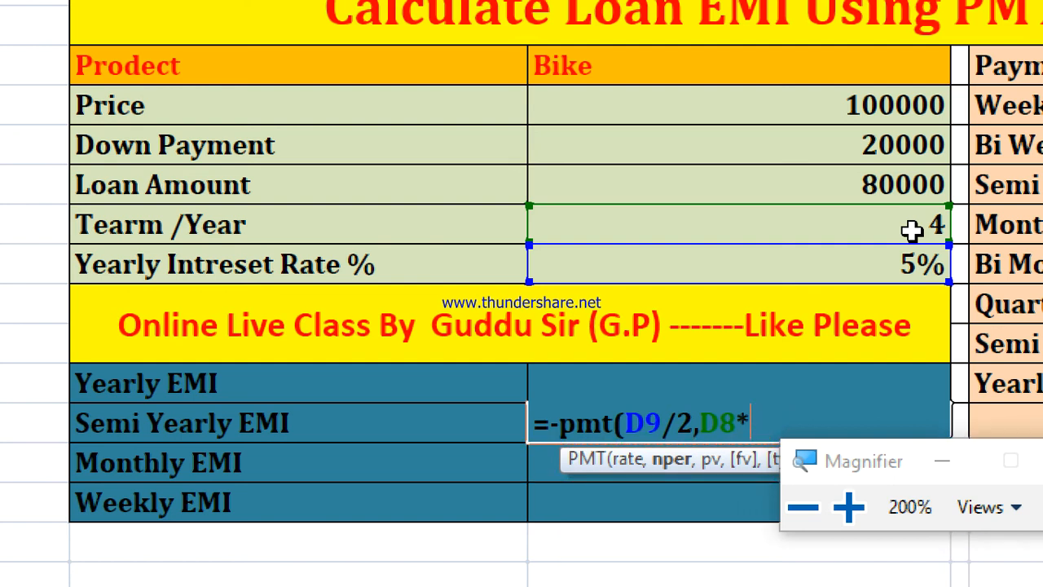
pyautogui.write('2')
pyautogui.press('BackSpace')
pyautogui.press('BackSpace')
pyautogui.press('BackSpace')
pyautogui.press('BackSpace')
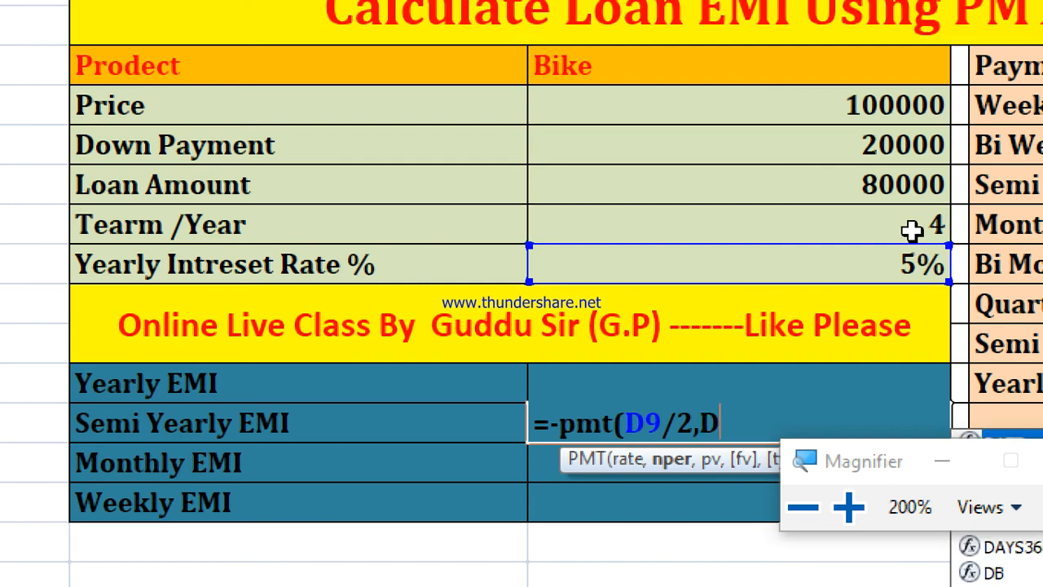
# - Complete the Semi Yearly EMI formula with 8 periods and the loan amount cell, making it =-pmt(D9/2,8,D7)
pyautogui.write('8')
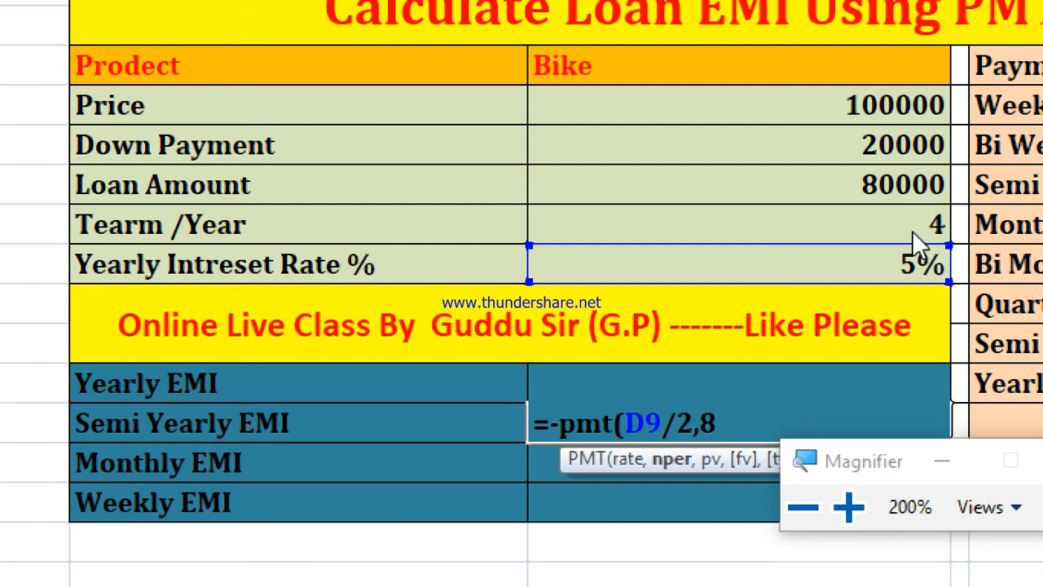
pyautogui.write(',')
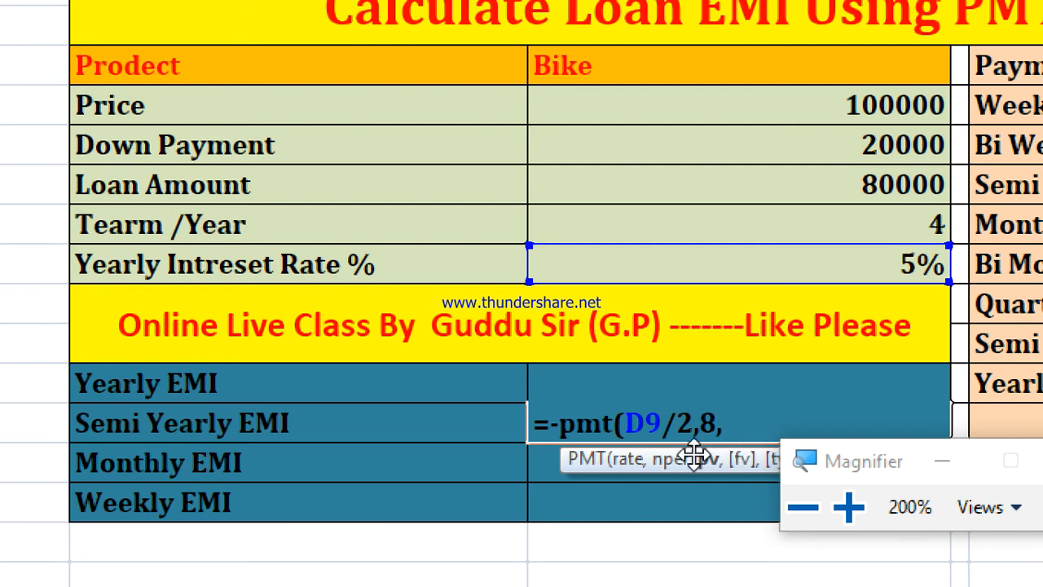
pyautogui.click(820, 190)
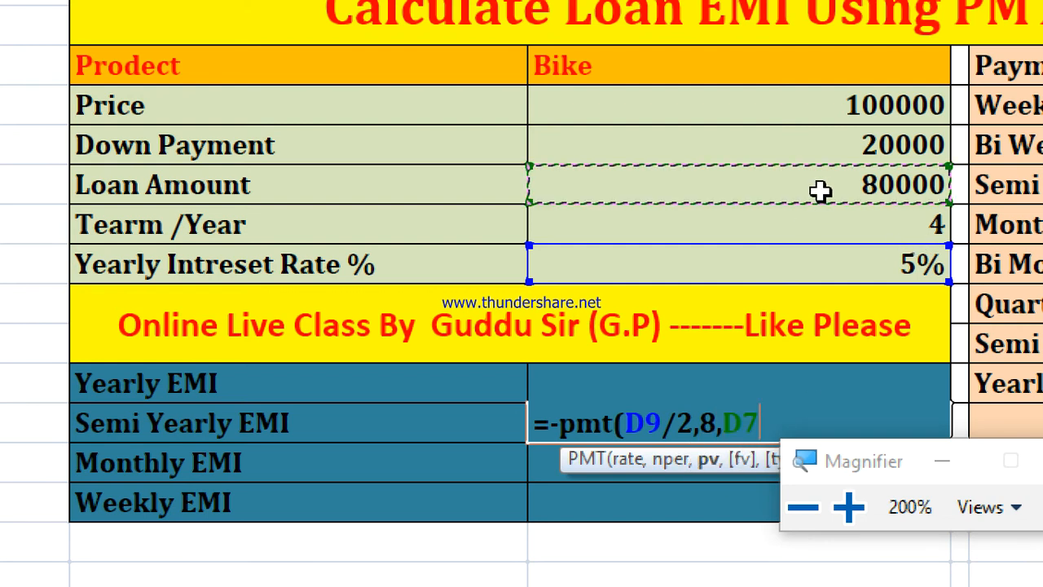
pyautogui.write(')')
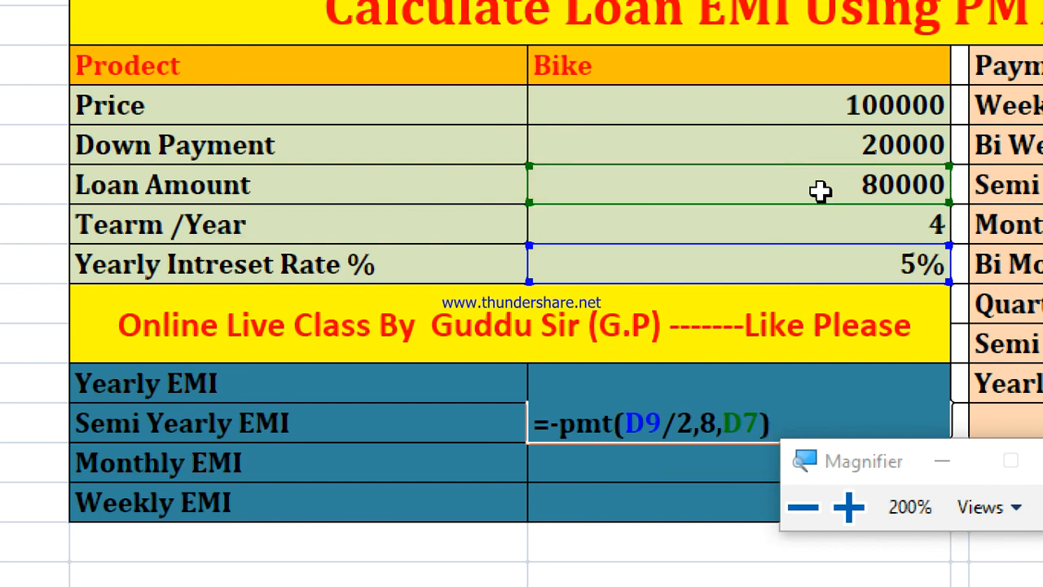
pyautogui.press('Return')
pyautogui.click(861, 412)
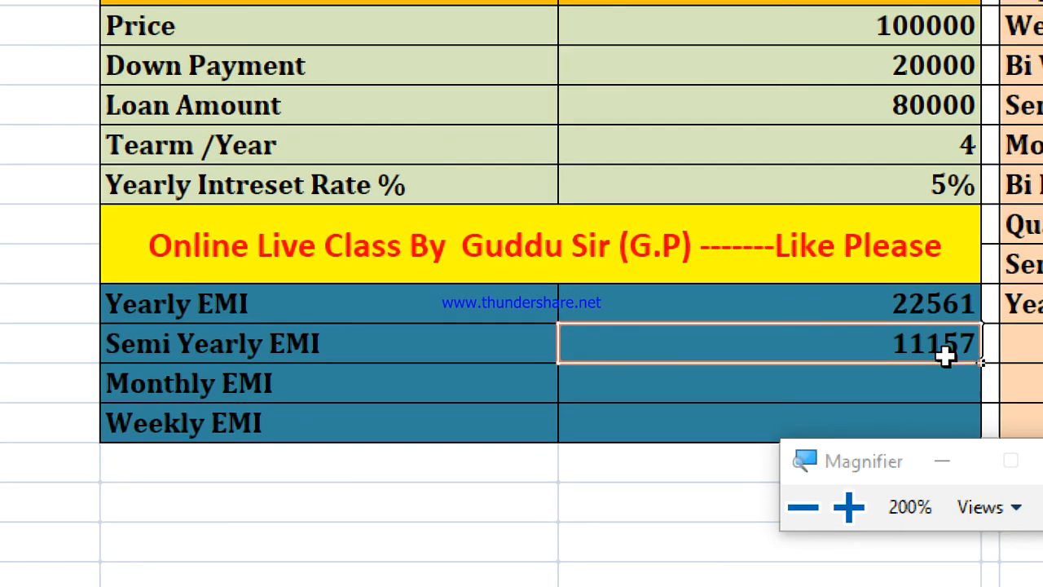
# - Enter =-pmt(D9/12,48,D7) in the Monthly EMI cell, using the interest rate cell divided by 12, 48 periods and the loan amount cell
pyautogui.click(886, 371)
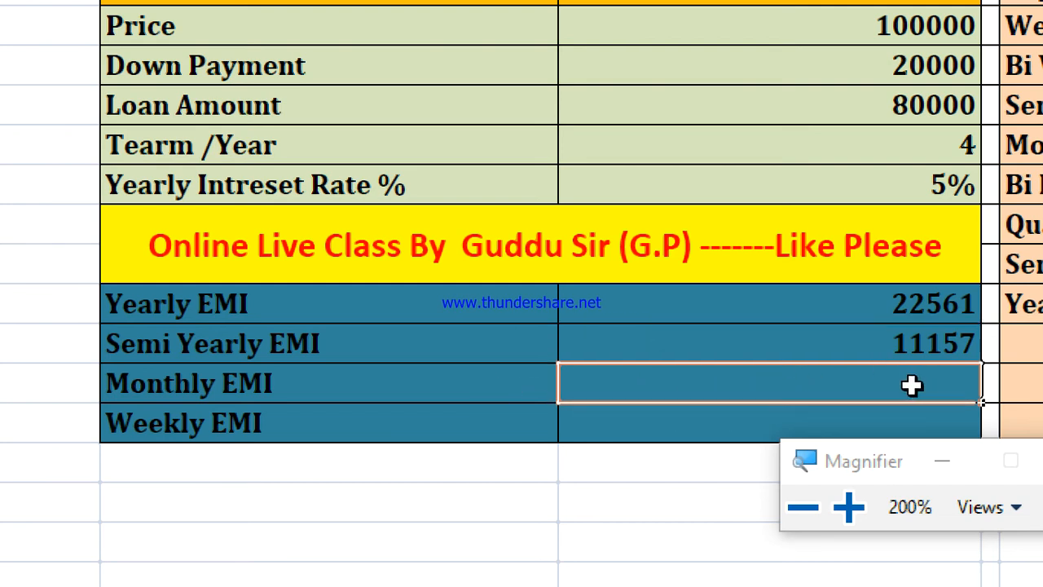
pyautogui.write('=')
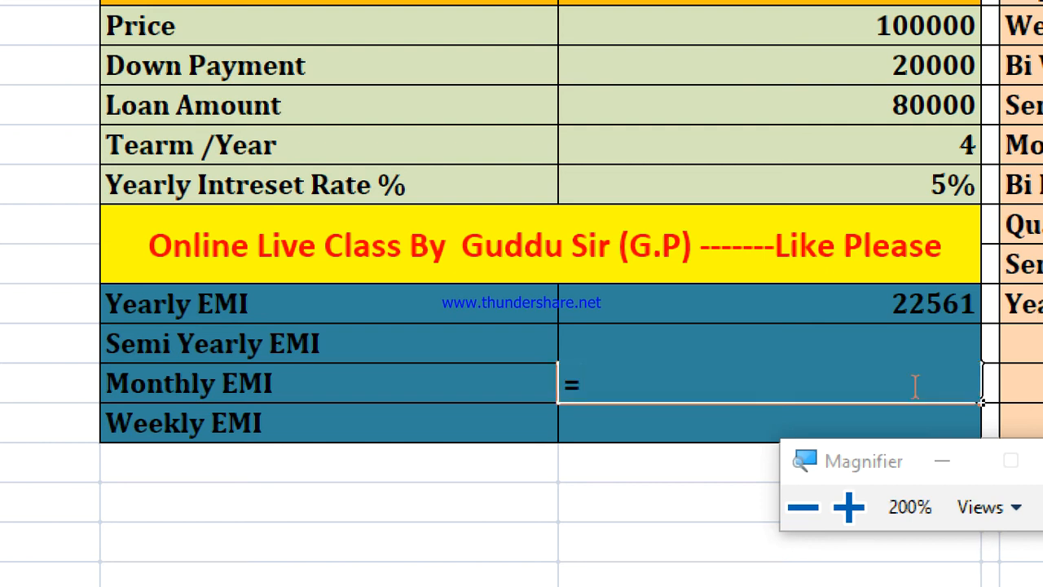
pyautogui.write('-pmt')
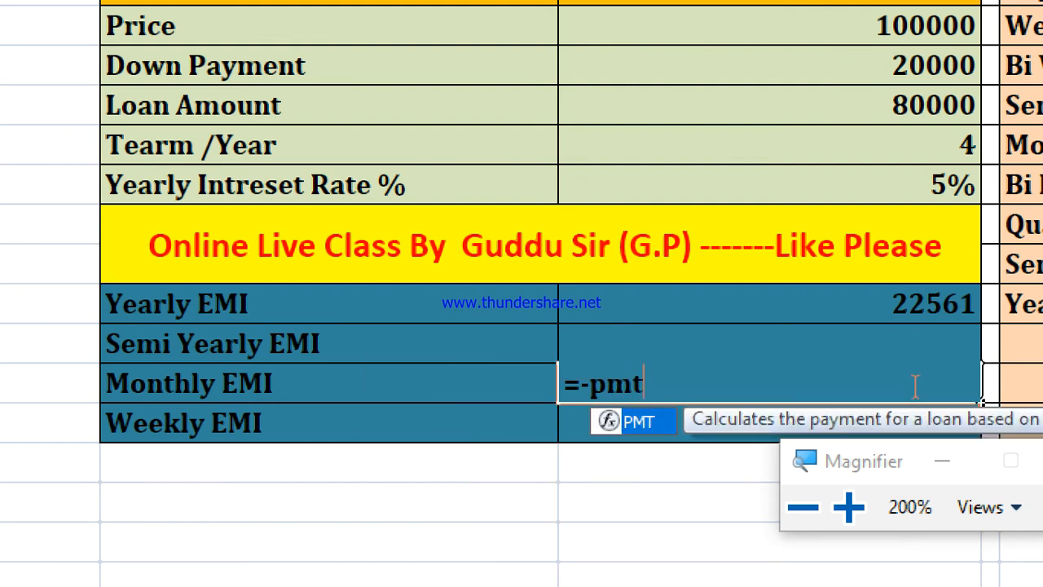
pyautogui.write('(')
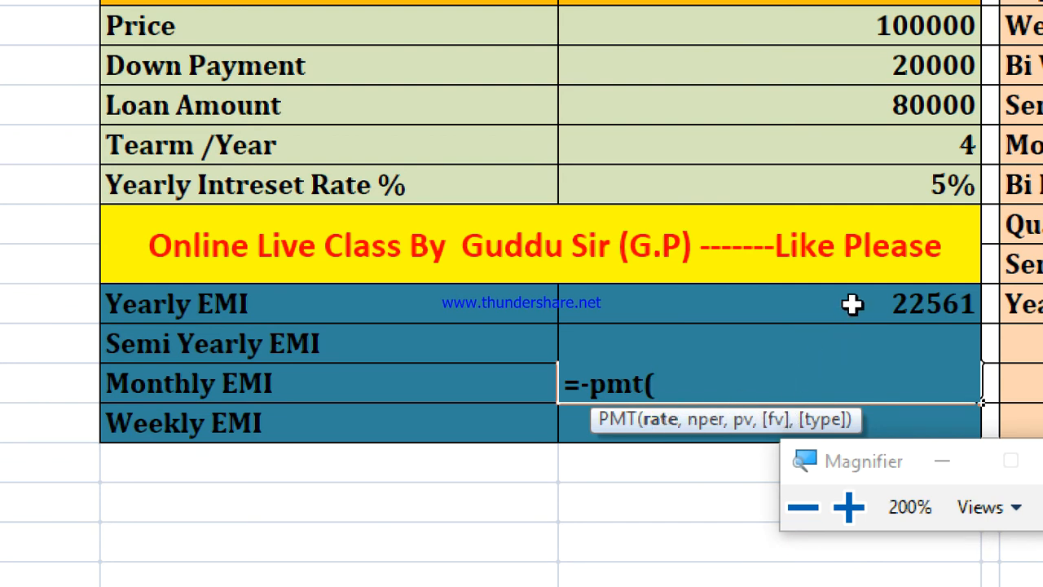
pyautogui.click(902, 192)
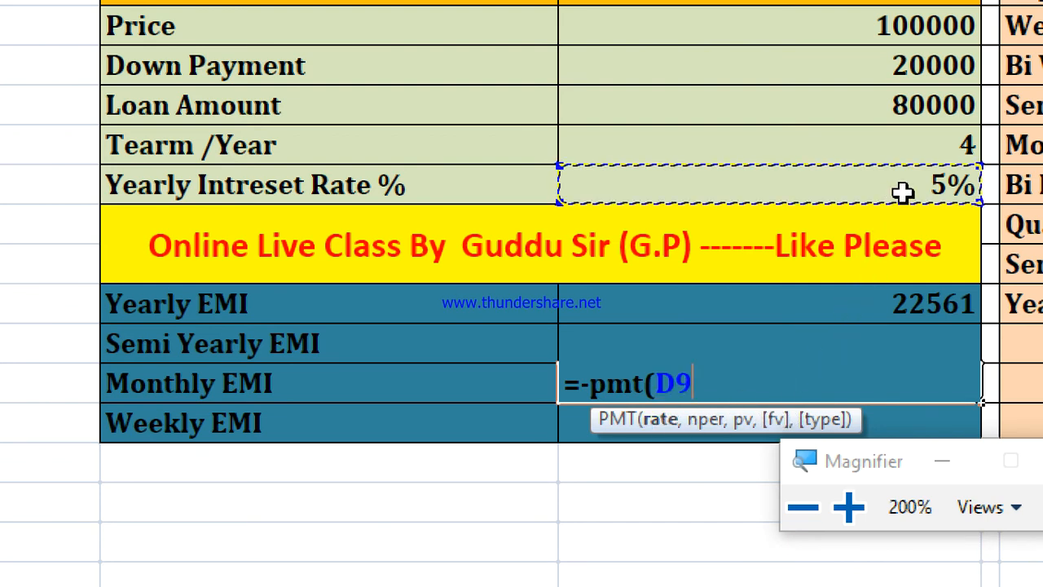
pyautogui.write('/')
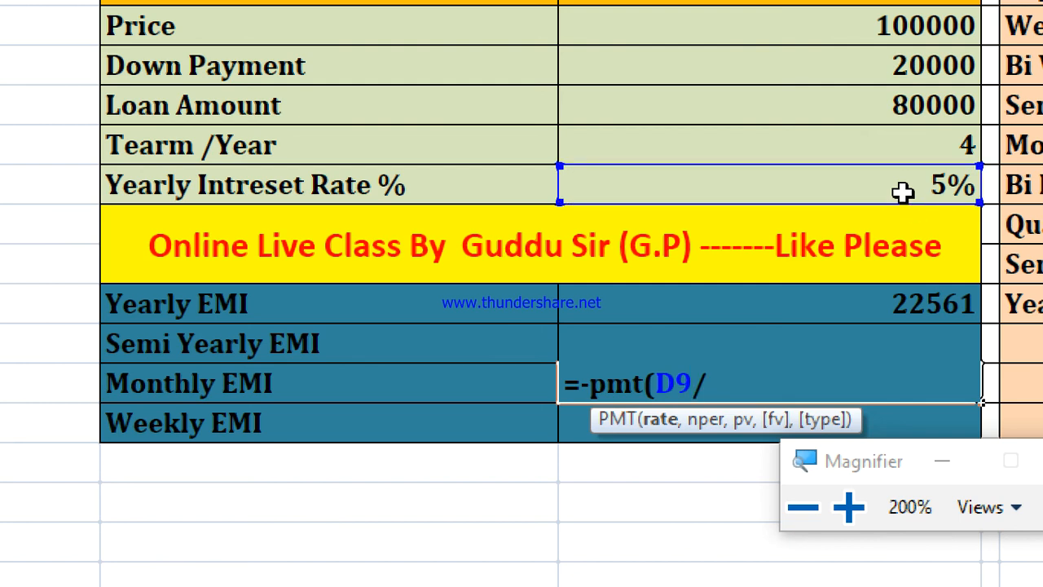
pyautogui.write('12,')
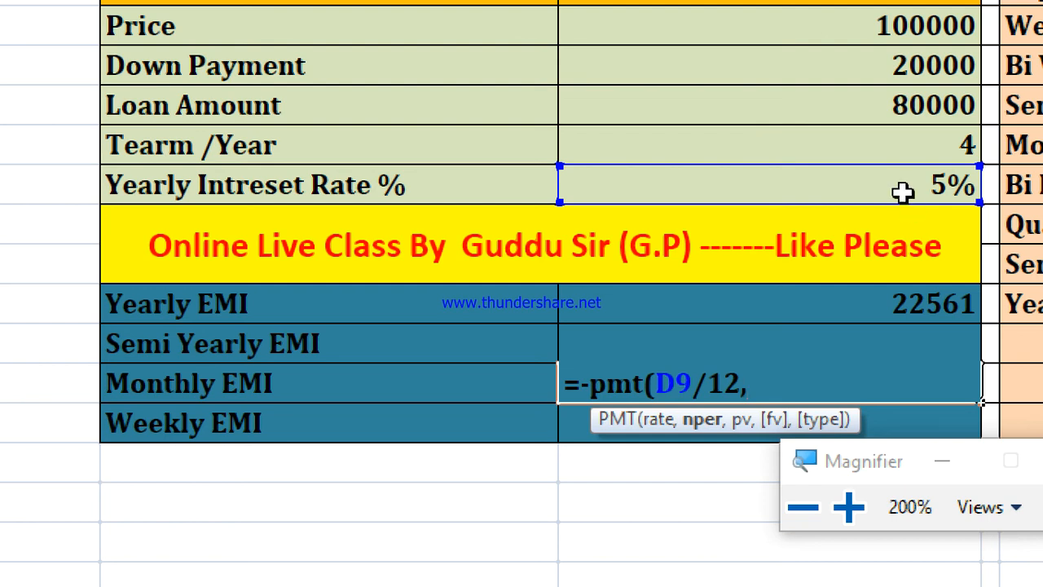
pyautogui.write('48,')
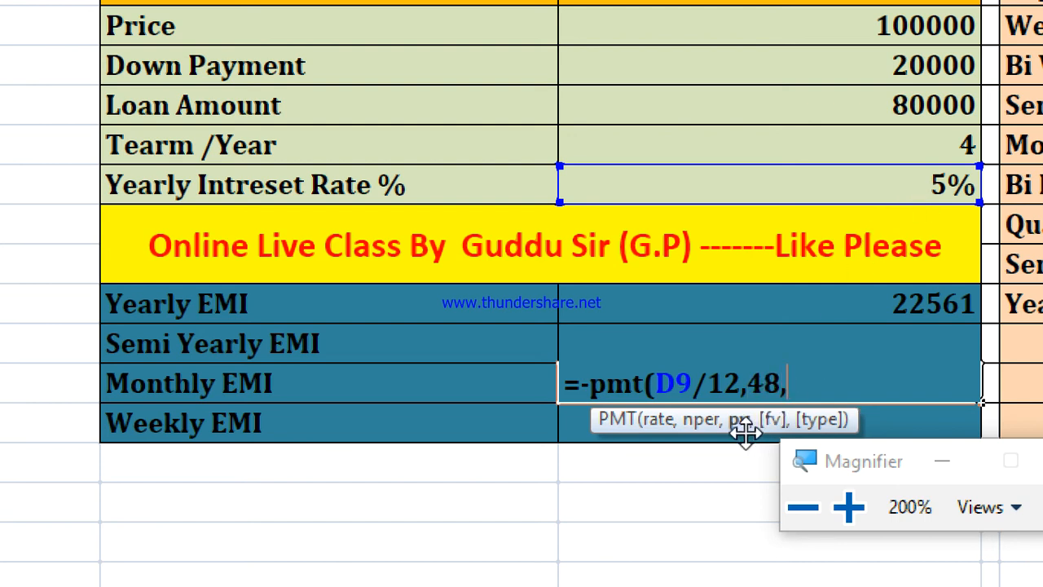
pyautogui.click(919, 113)
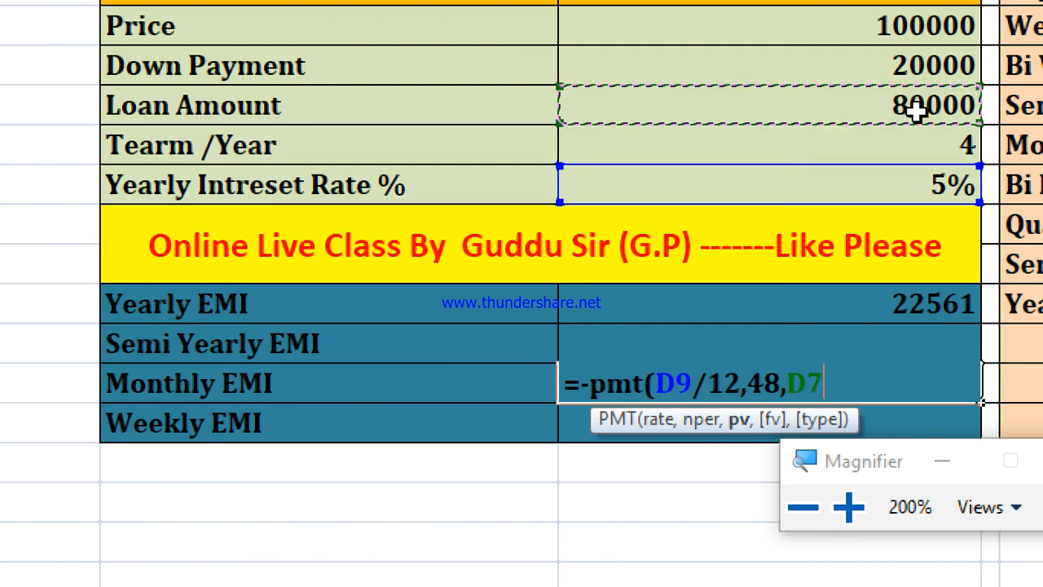
pyautogui.write(')')
pyautogui.press('Return')
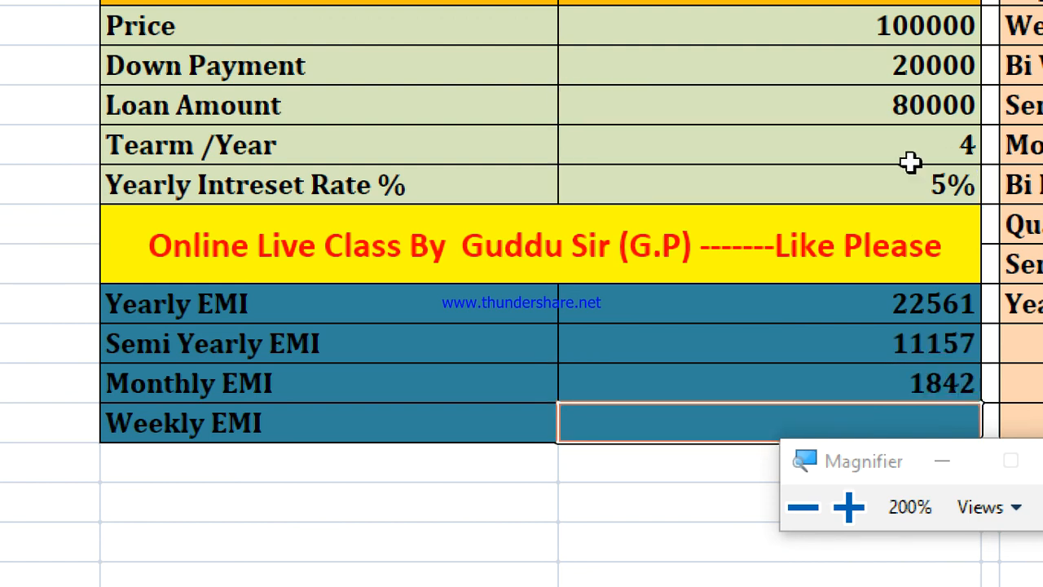
pyautogui.click(892, 375)
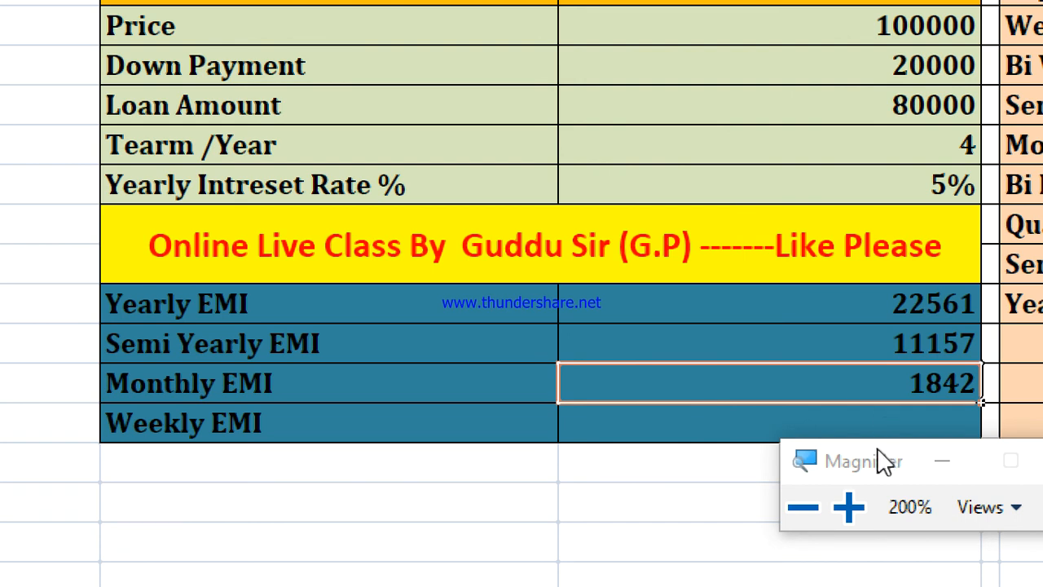
# - Begin the Weekly EMI formula with =-pmt(D9/52, using the yearly interest rate cell divided by 52 as the rate
pyautogui.click(847, 422)
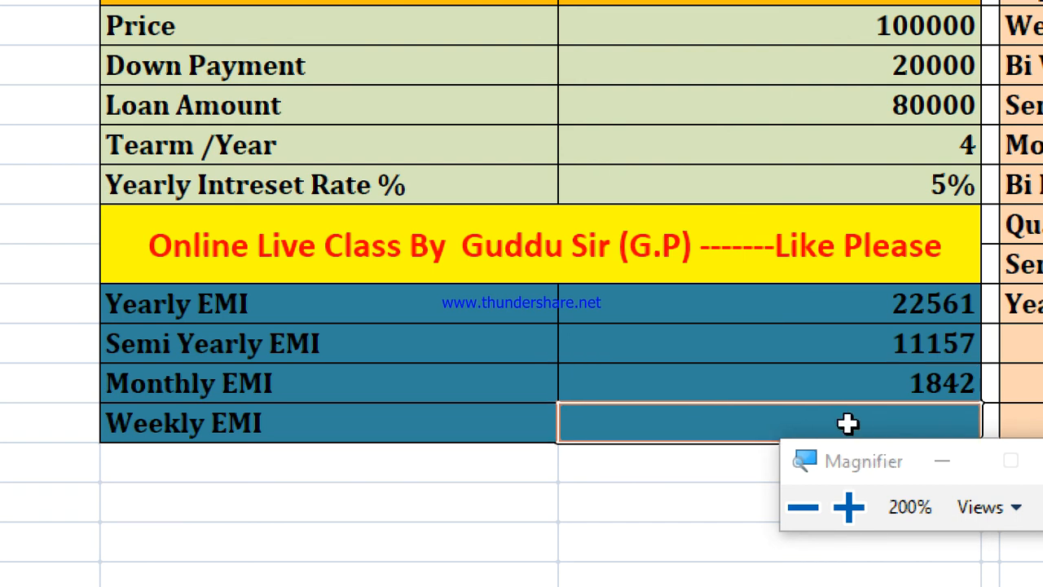
pyautogui.write('=')
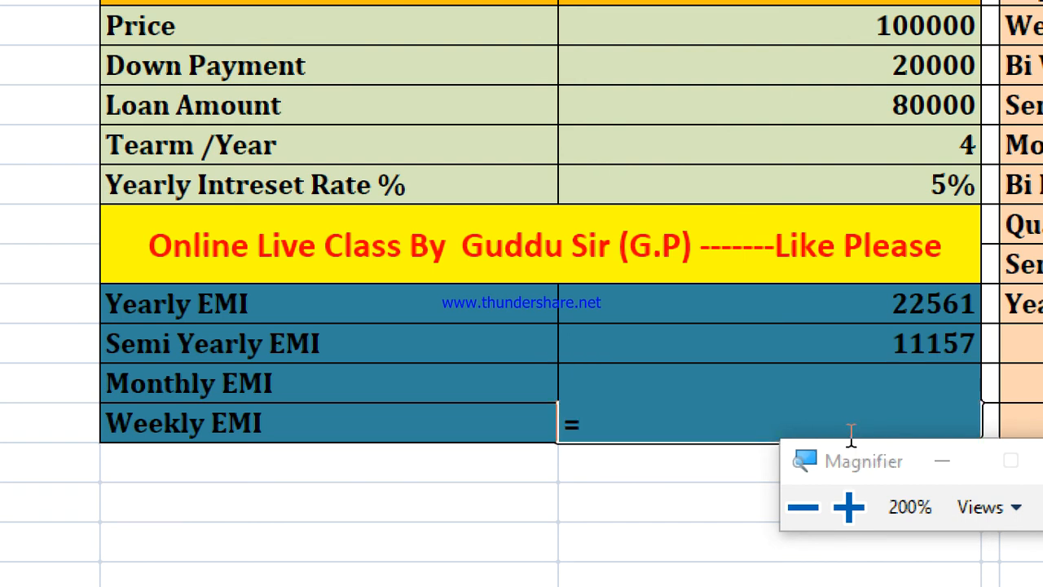
pyautogui.moveTo(838, 459); pyautogui.dragTo(830, 576)
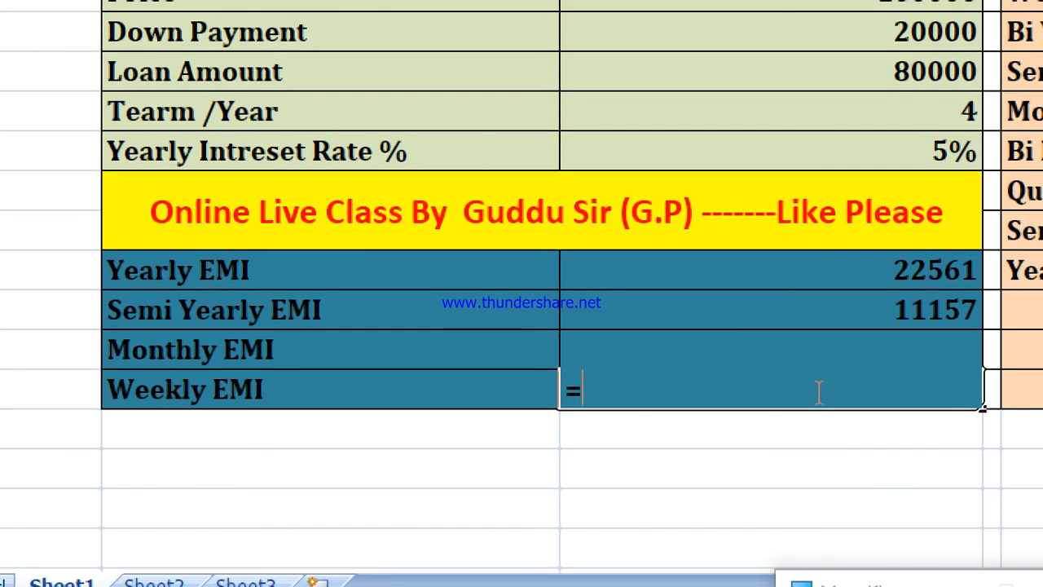
pyautogui.write('p')
pyautogui.press('BackSpace')
pyautogui.write('-')
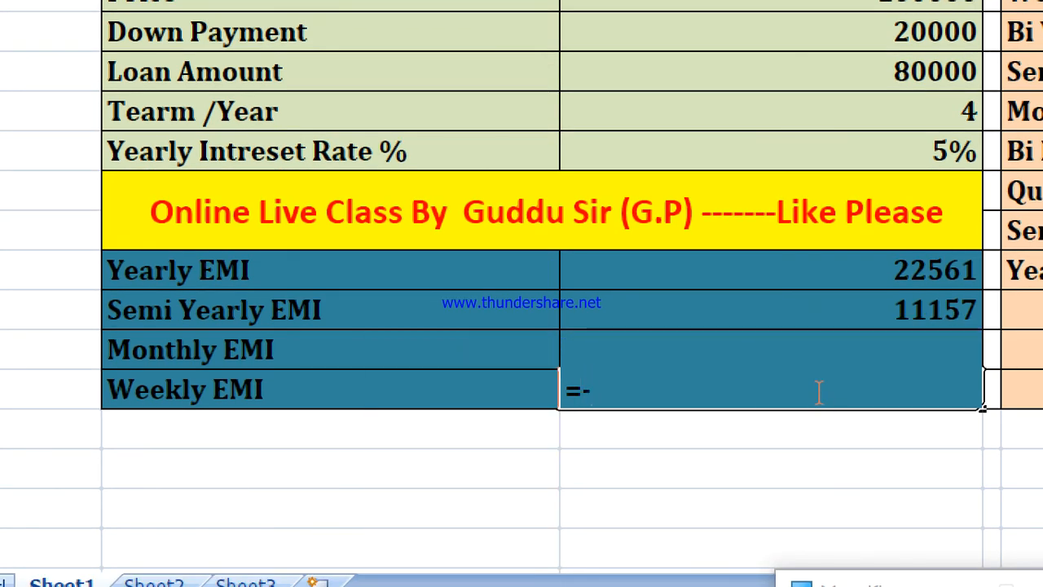
pyautogui.write('pmt')
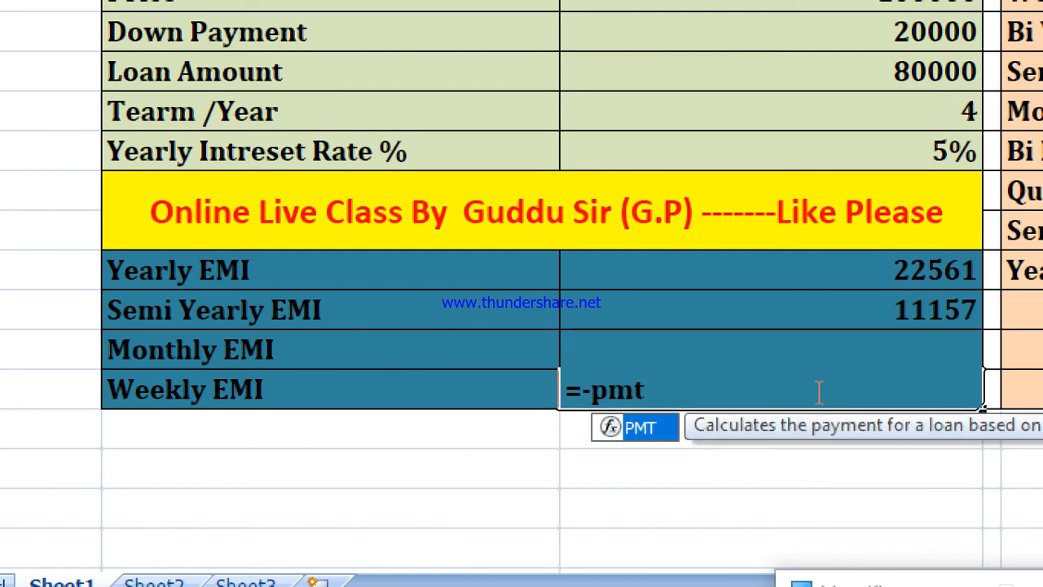
pyautogui.write('(')
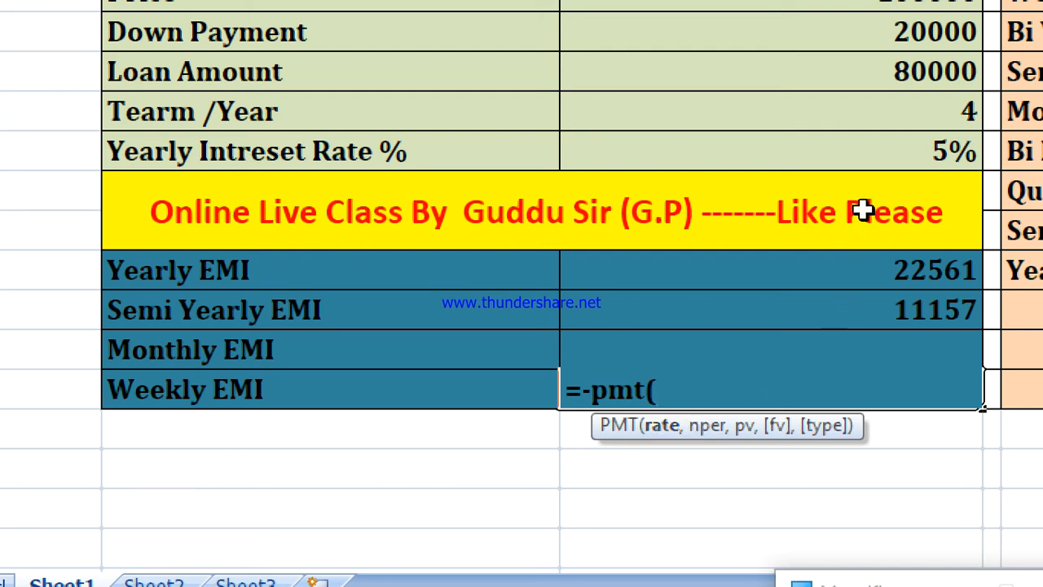
pyautogui.click(868, 149)
pyautogui.write(',')
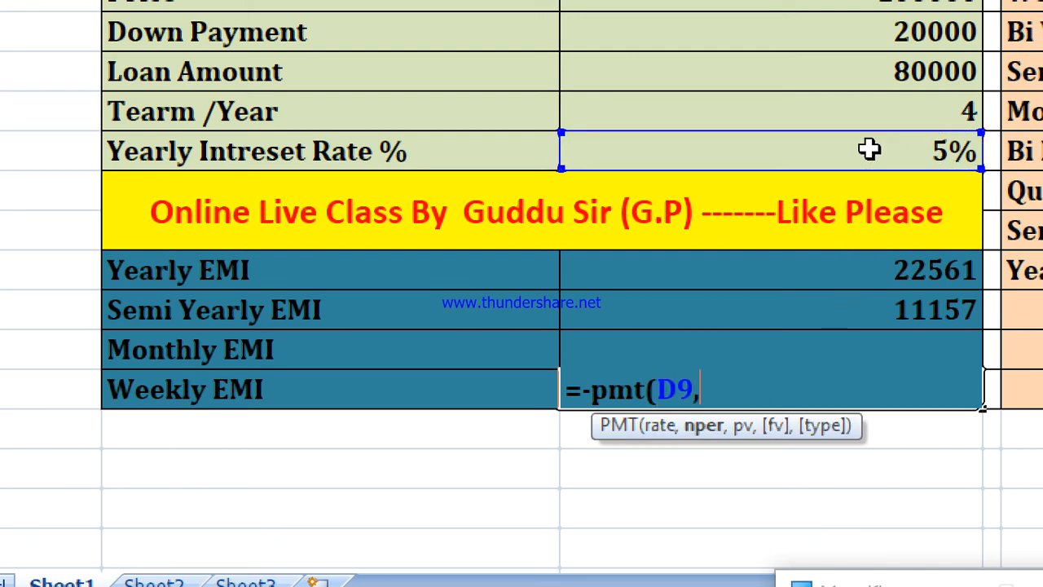
pyautogui.press('BackSpace')
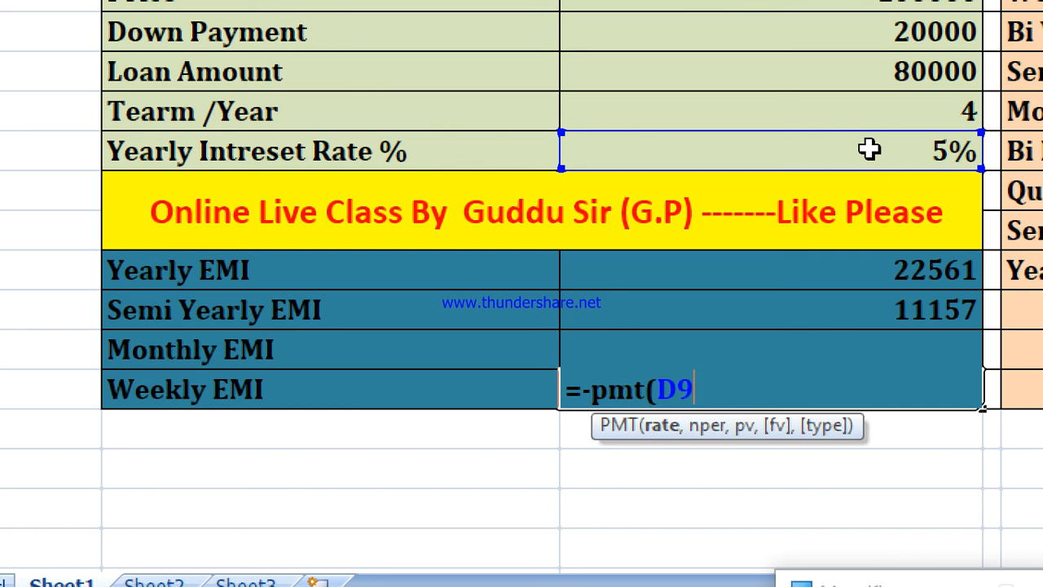
pyautogui.write('/')
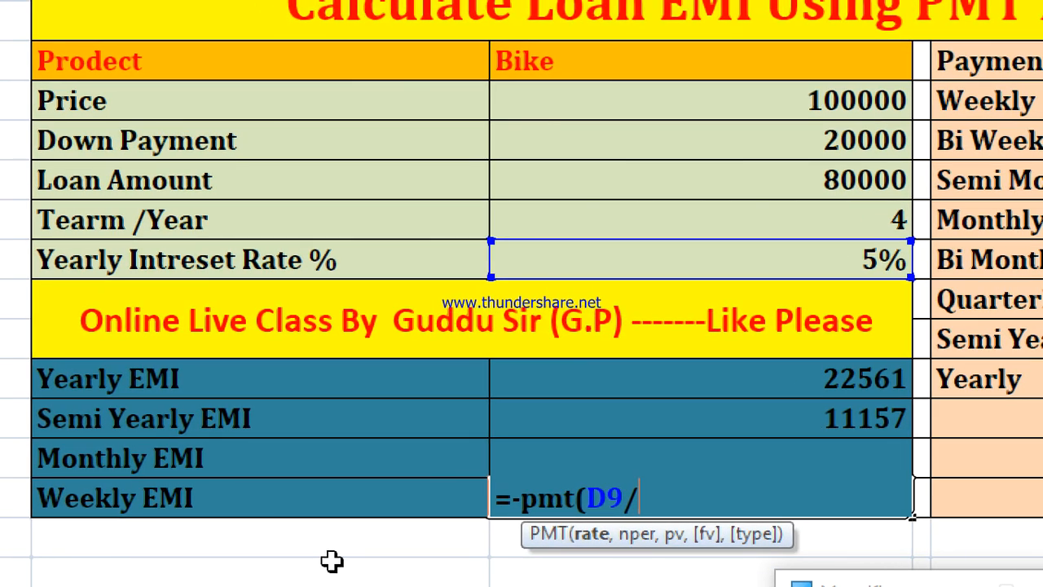
pyautogui.write('52,')
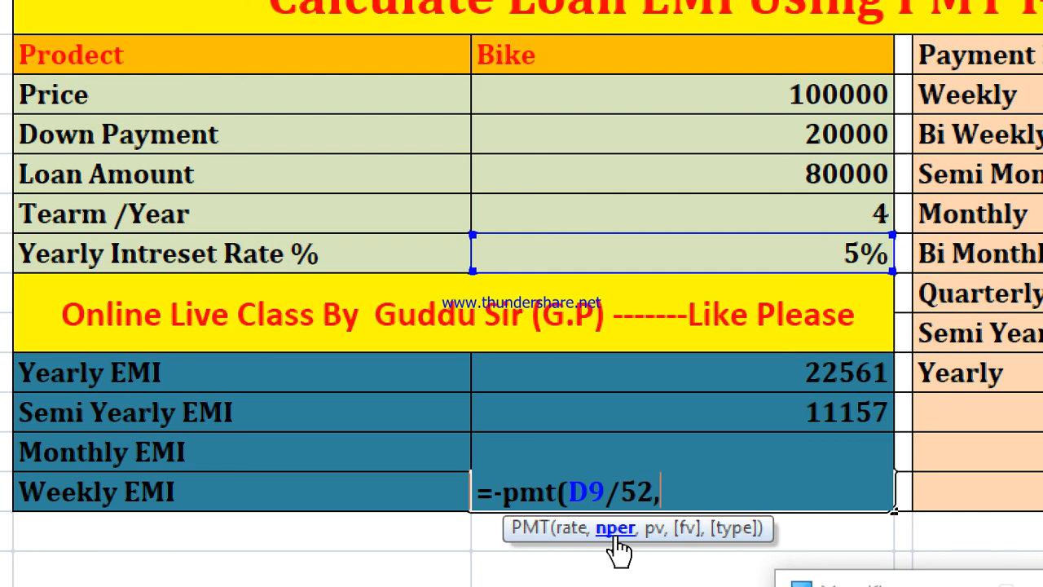
# - Complete the Weekly EMI formula with 208 periods and the loan amount cell, making it =-pmt(D9/52,208,D7)
pyautogui.write('208')
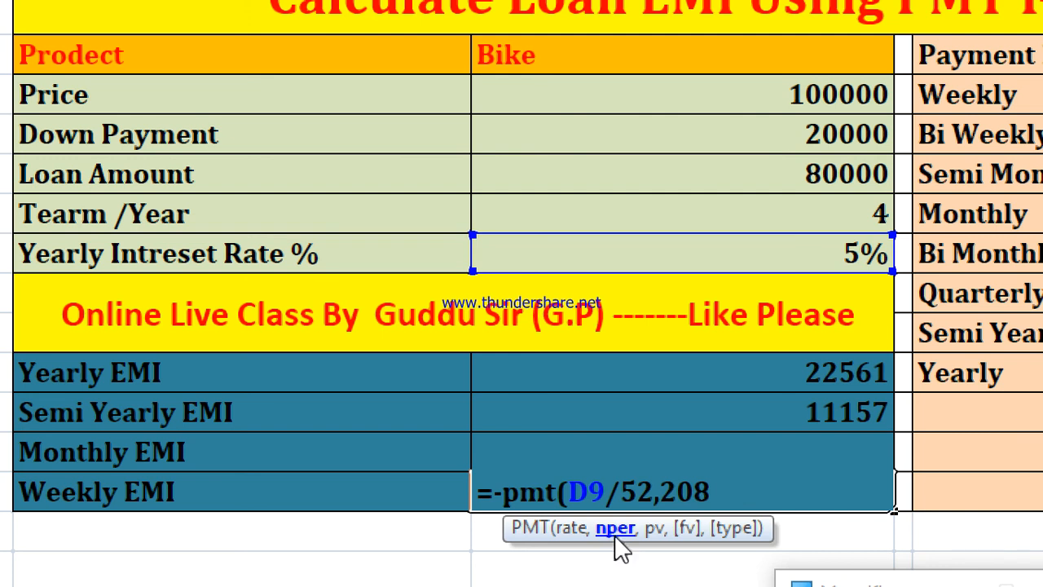
pyautogui.write(',')
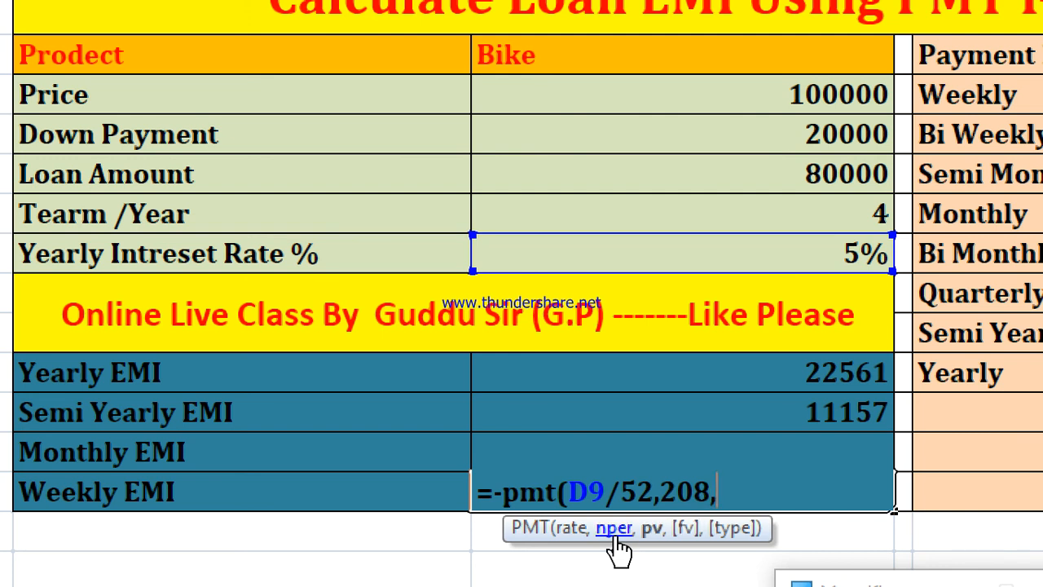
pyautogui.click(748, 186)
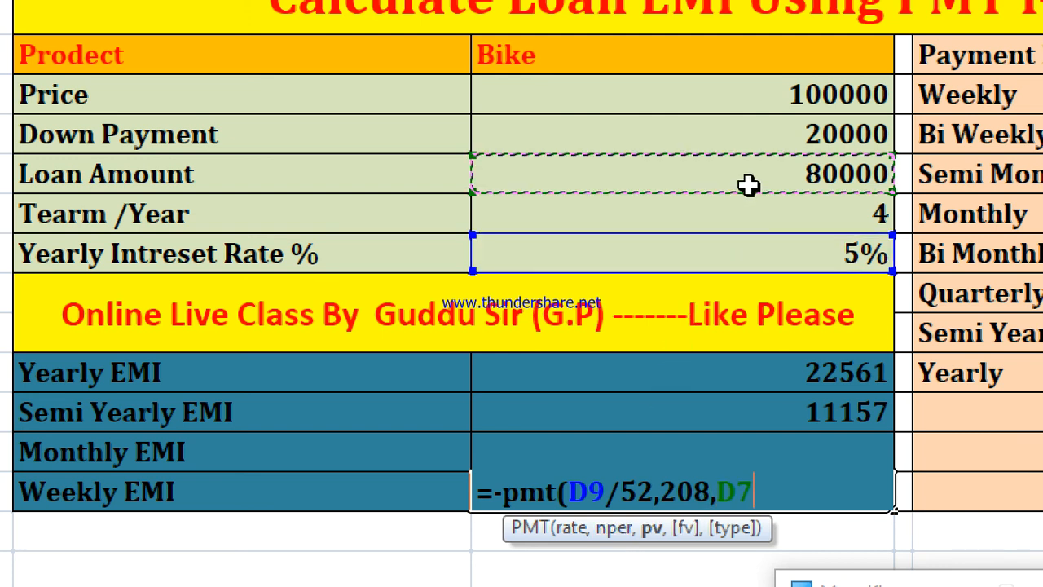
pyautogui.write(')')
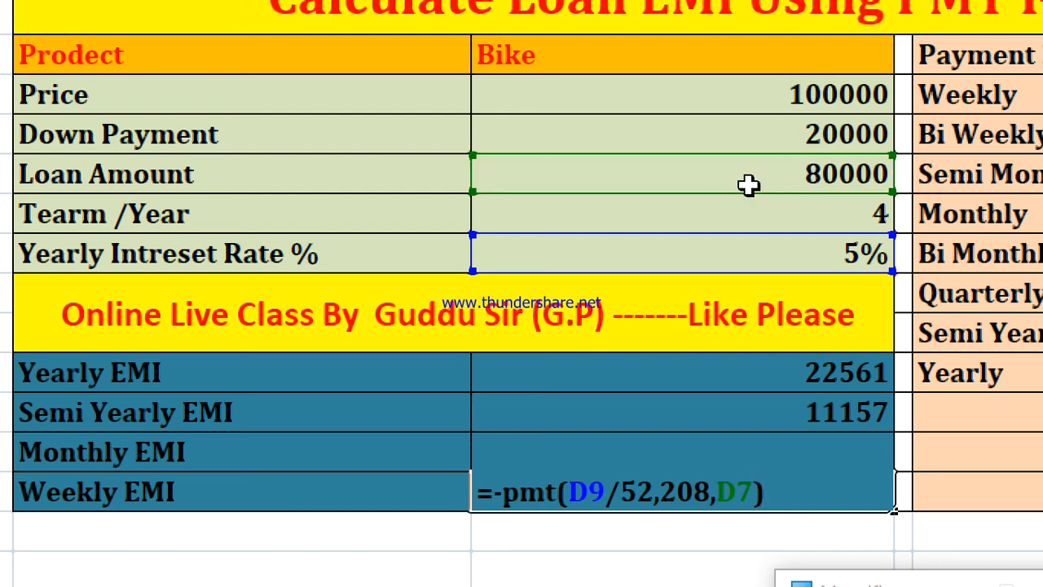
pyautogui.press('Return')
# - Review the weekly and yearly EMI results, the bike's loan details and the number of payments for each payment mode
pyautogui.click(866, 498)
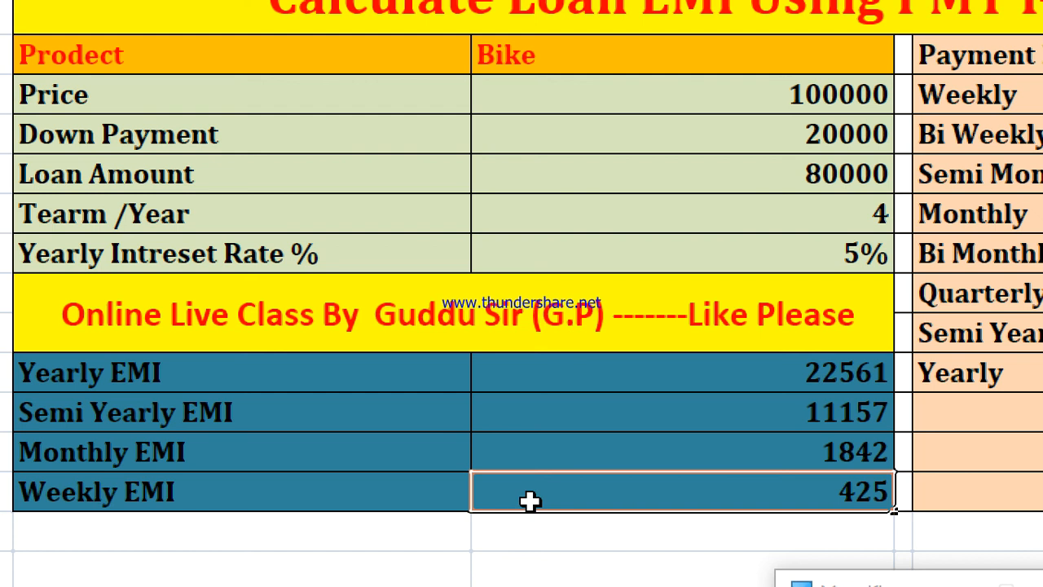
pyautogui.click(713, 377)
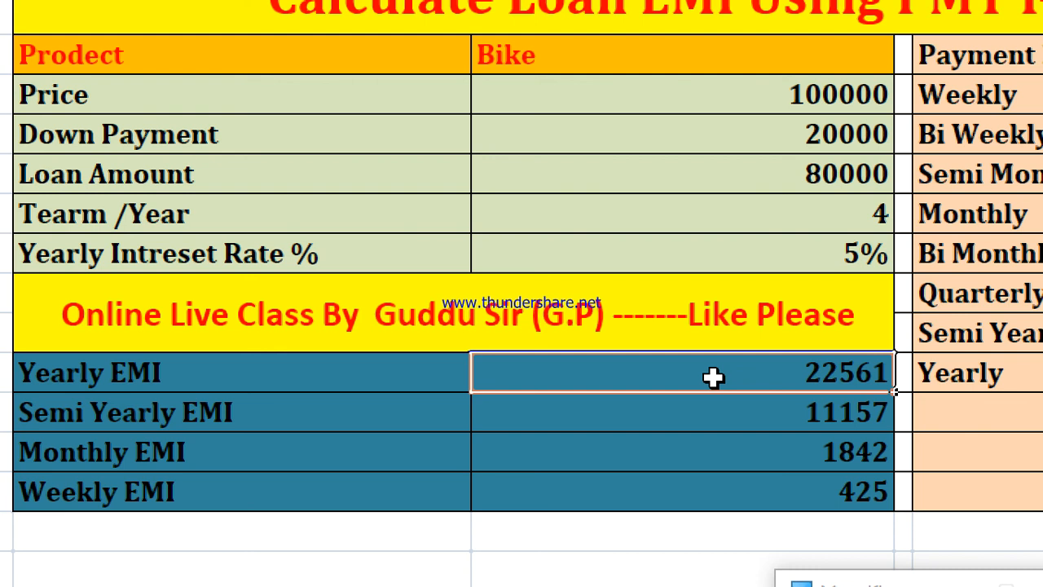
pyautogui.click(650, 495)
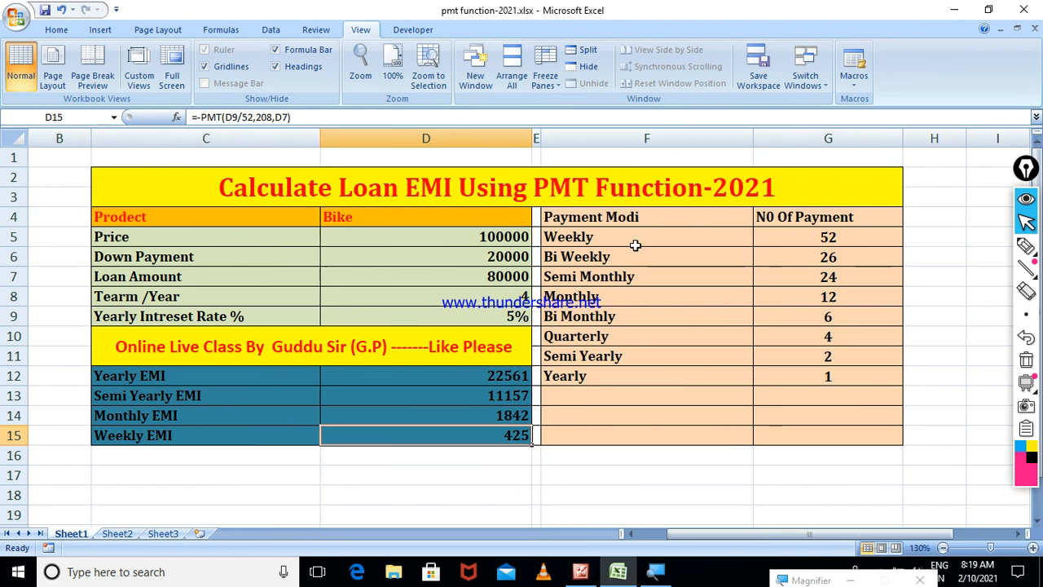
pyautogui.moveTo(468, 238); pyautogui.dragTo(470, 305)
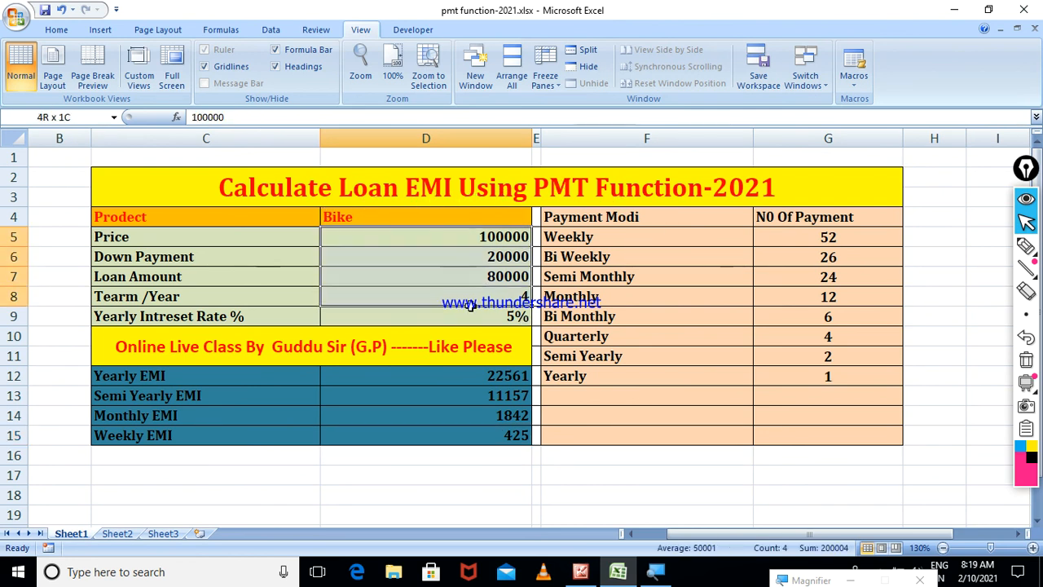
pyautogui.click(633, 259)
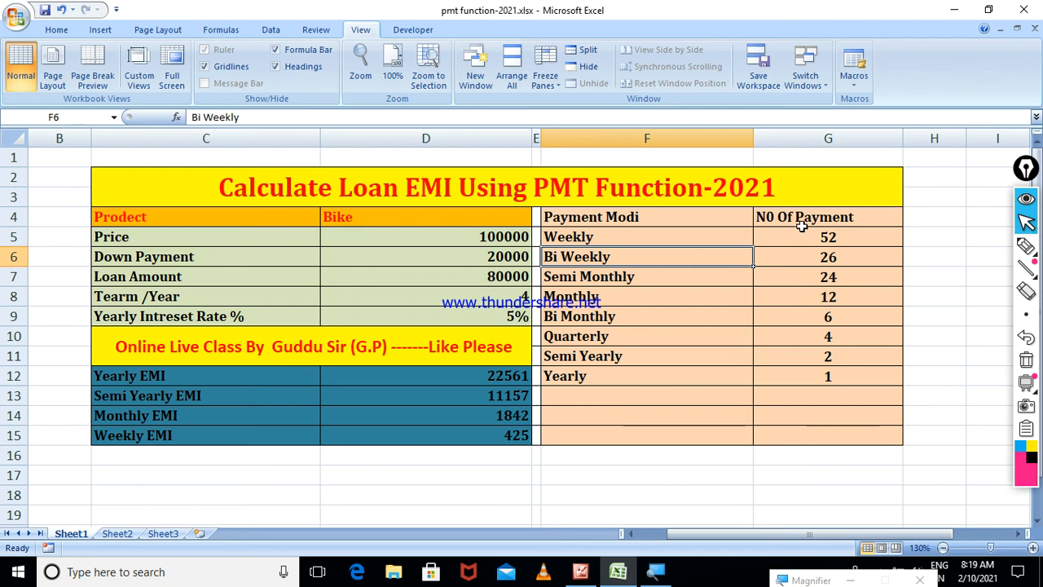
pyautogui.moveTo(802, 227); pyautogui.dragTo(803, 391)
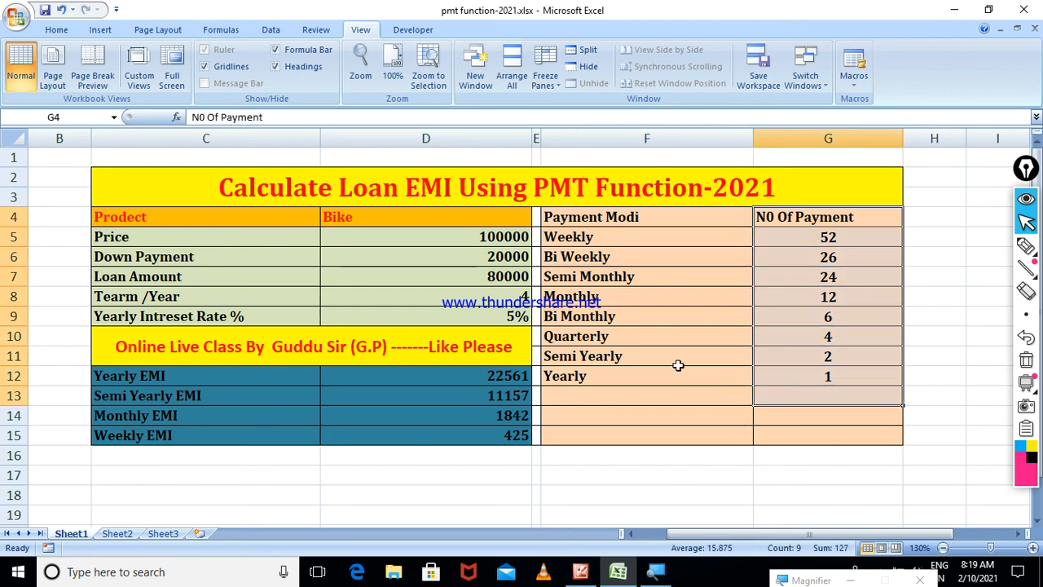
pyautogui.moveTo(447, 237); pyautogui.dragTo(444, 298)
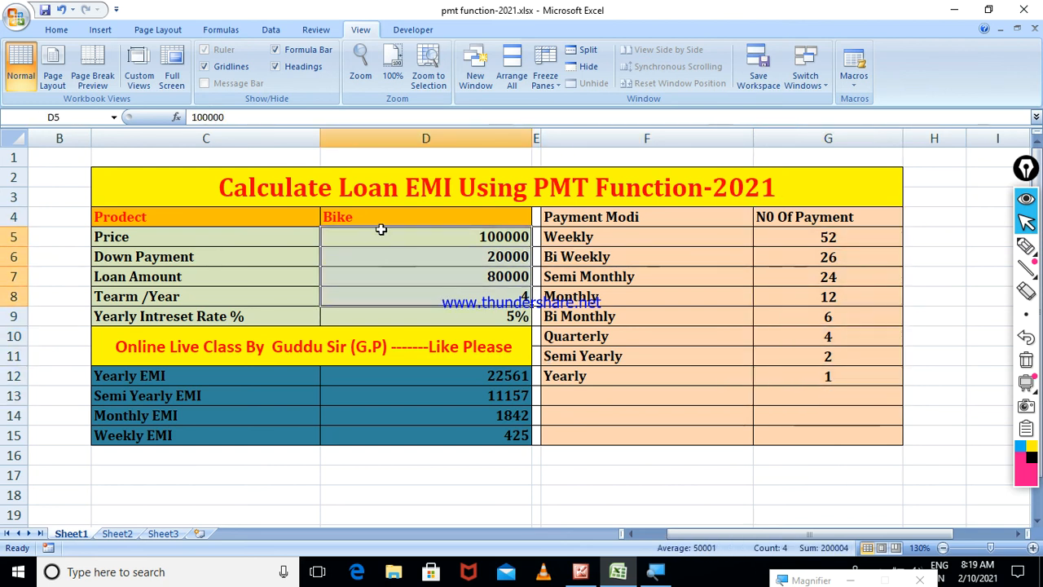
pyautogui.click(379, 218)
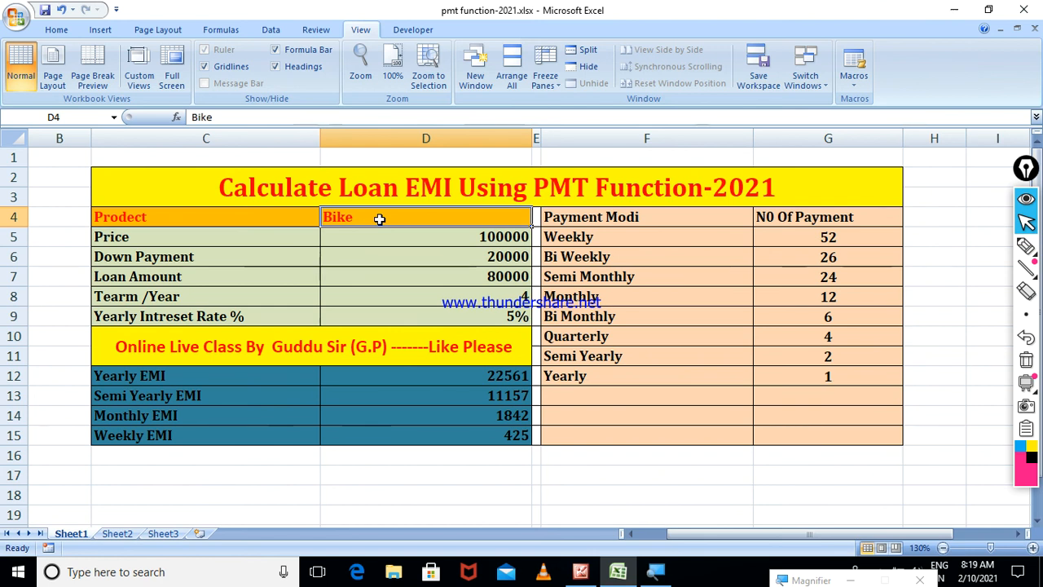